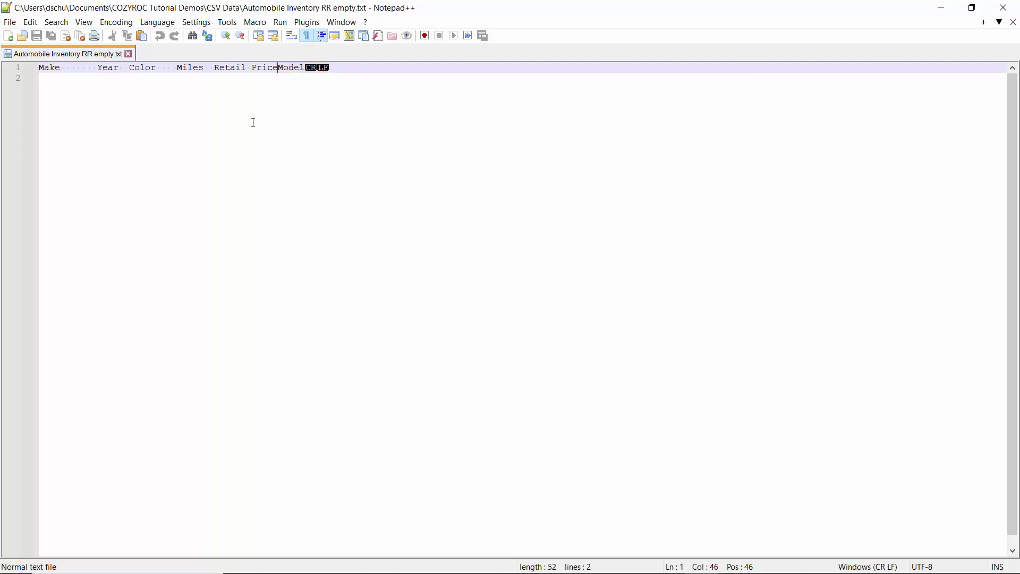
Step: Close the text file, switch to Visual Studio, and add a Data Flow Task to the Demo package's control flow, opening it for editing
left_click(1004, 8)
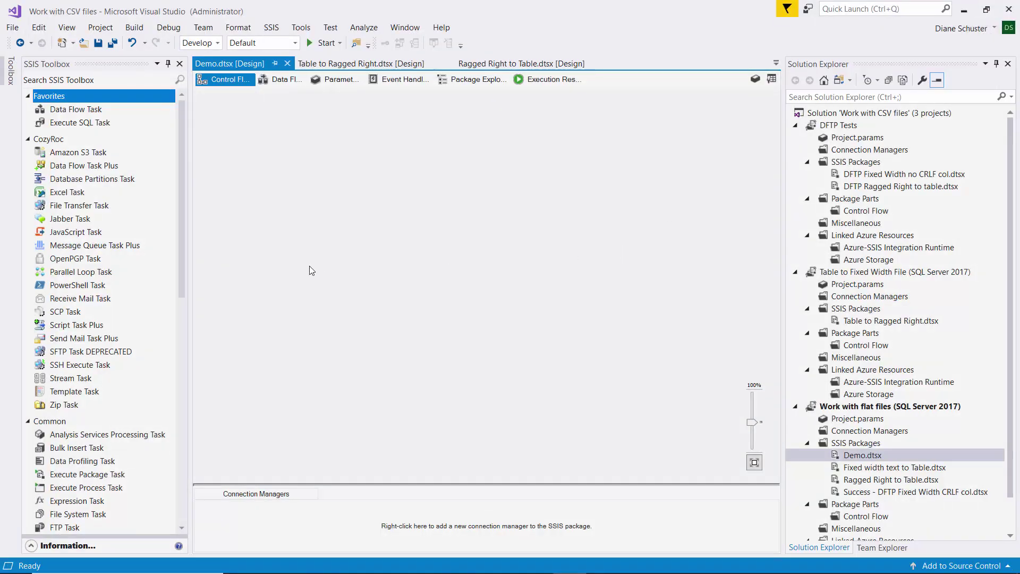
left_click_drag(68, 112, 257, 125)
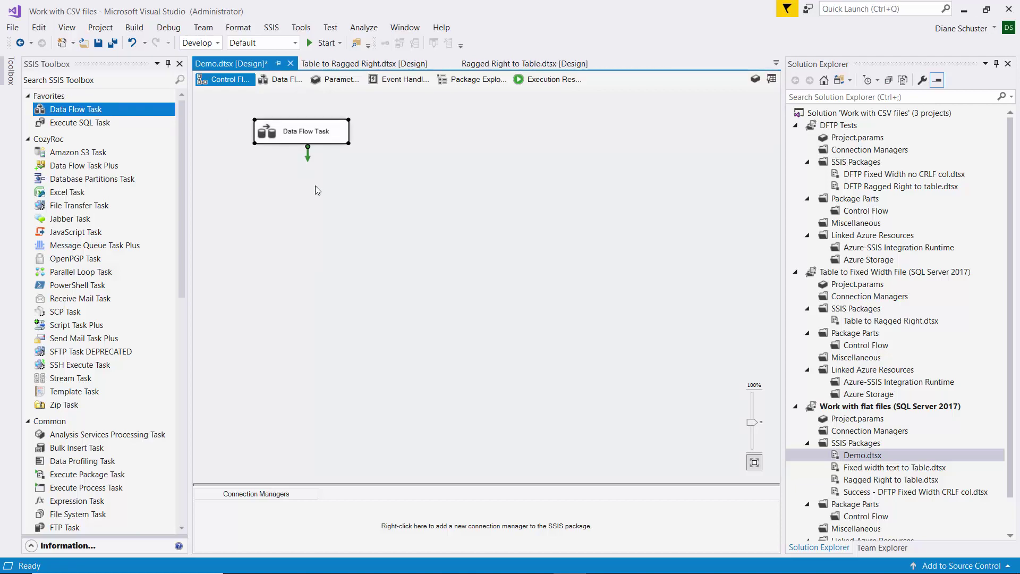
double_click(341, 133)
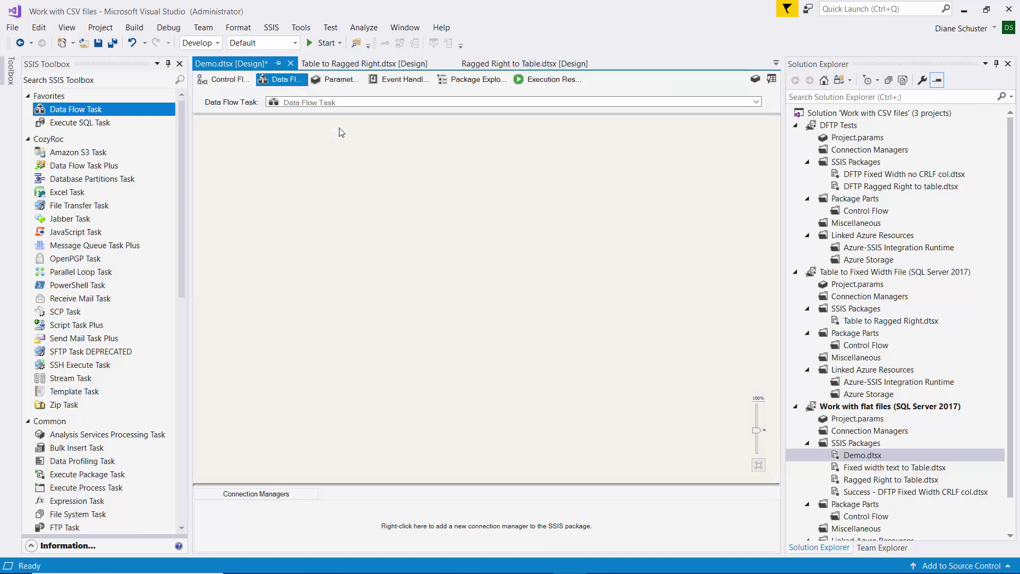
Step: Add an OLE DB Source to the data flow and name it "Read ragged right data from table"
left_click_drag(181, 168, 197, 436)
left_click(91, 325)
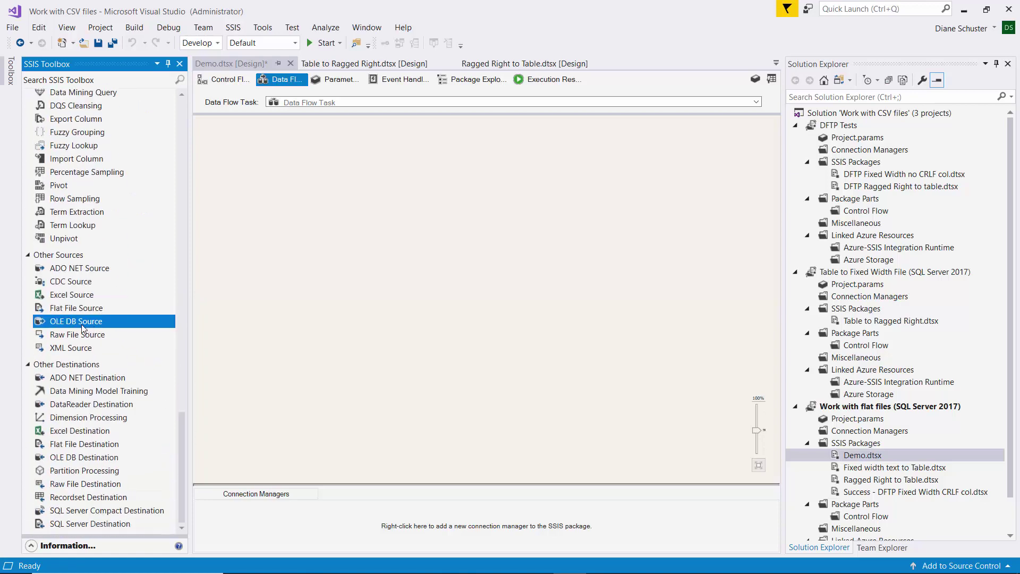
left_click_drag(82, 328, 259, 168)
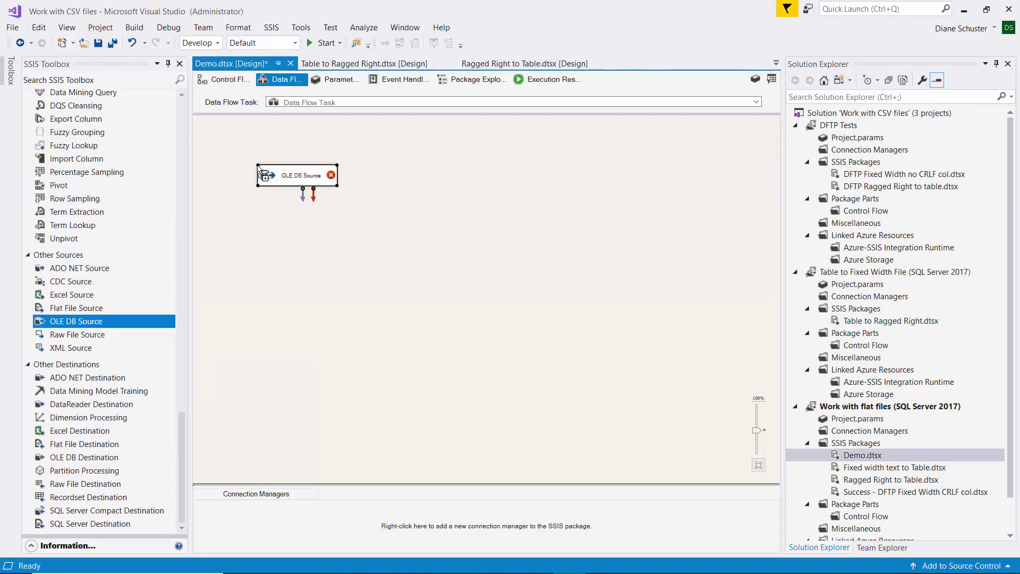
left_click(308, 177)
type("Read ragged ")
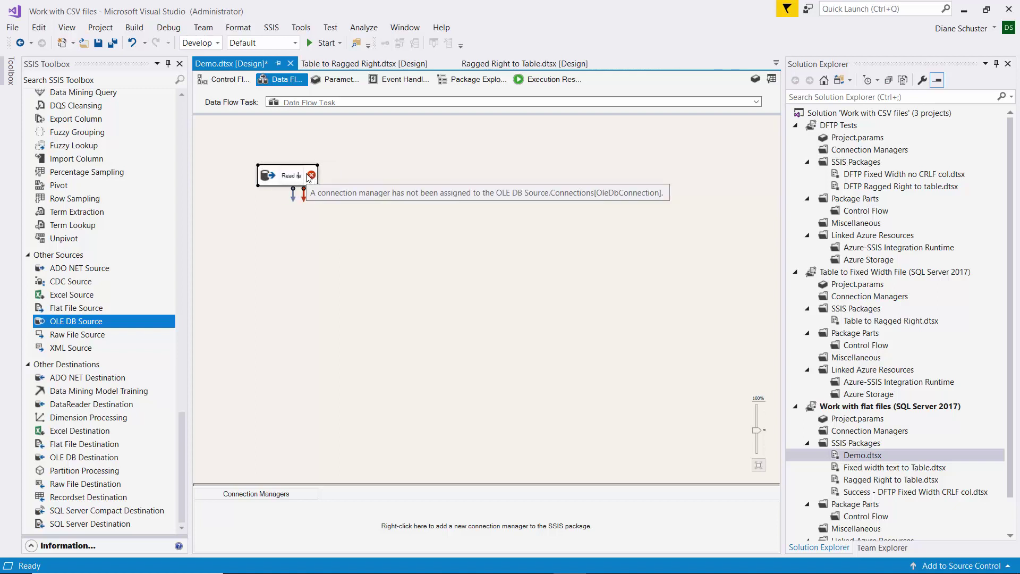
type("right")
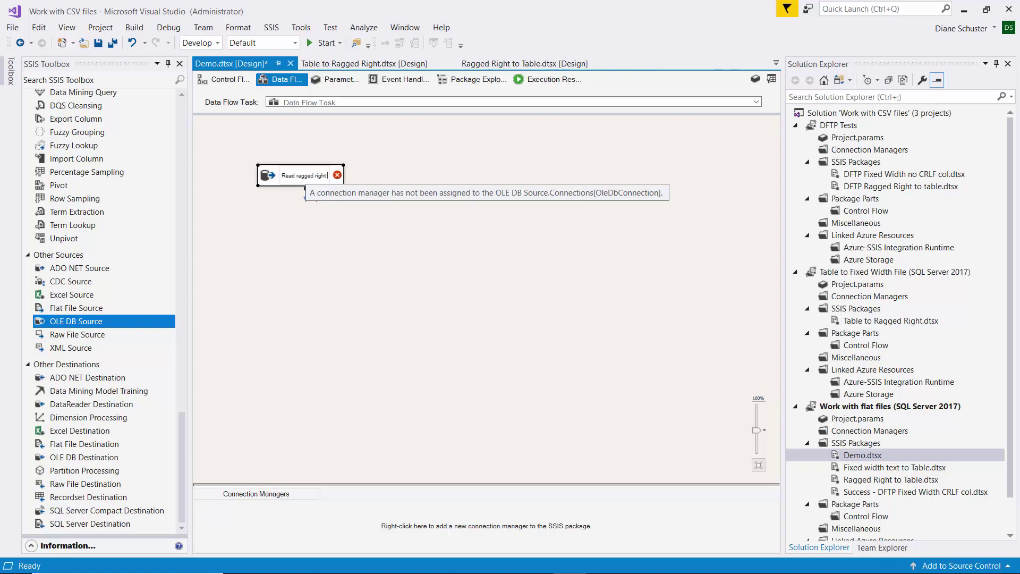
type(" data from table")
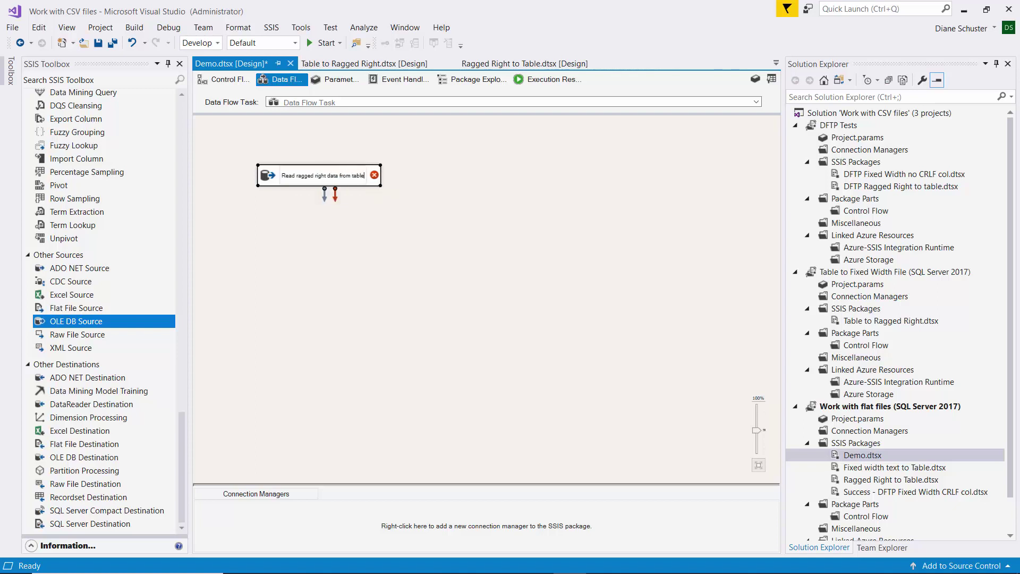
key("Return")
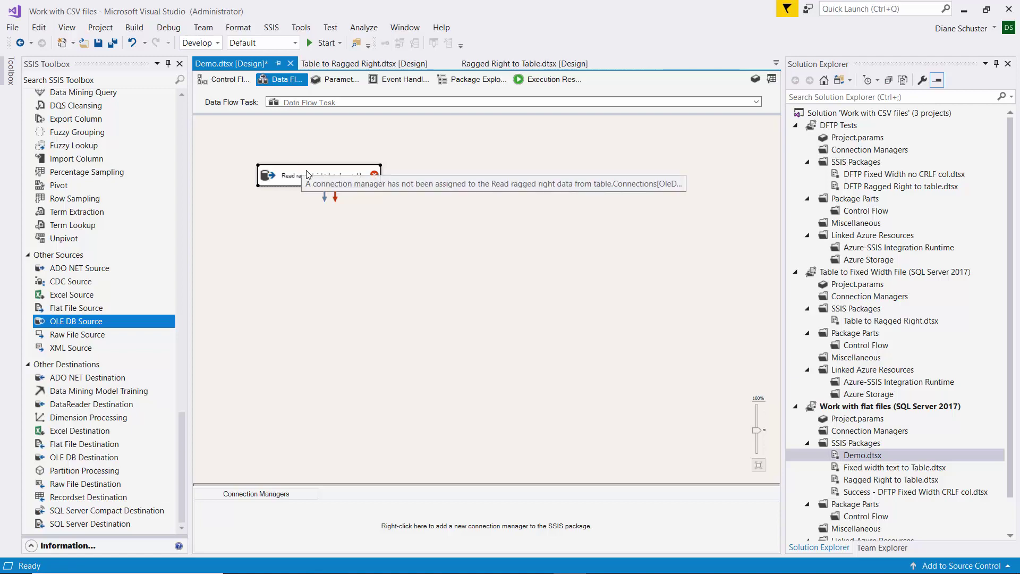
Step: Create an OLE DB connection manager for the source using the SQLSERVER2017 2023_Tutorials data connection
double_click(365, 175)
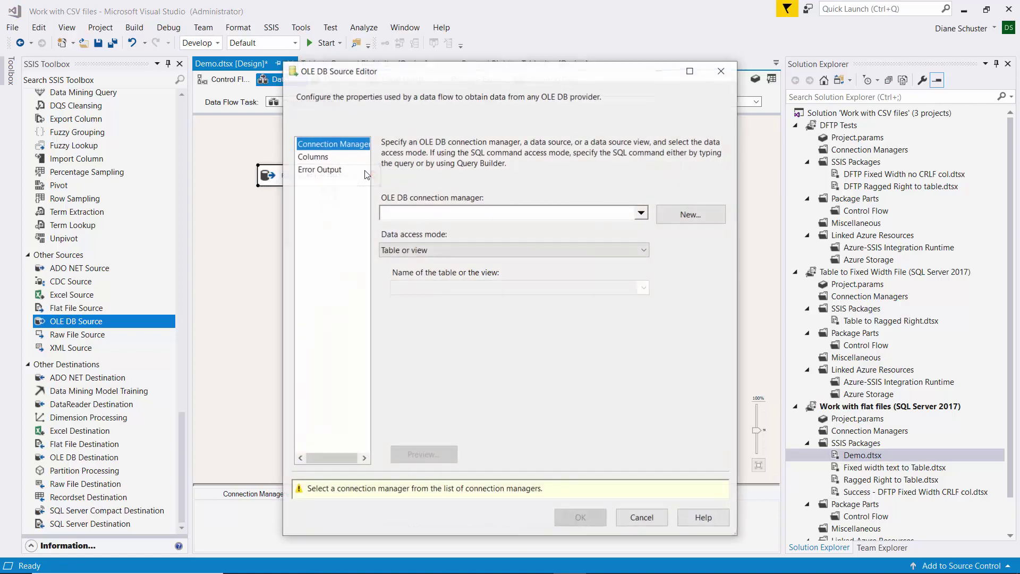
left_click(692, 214)
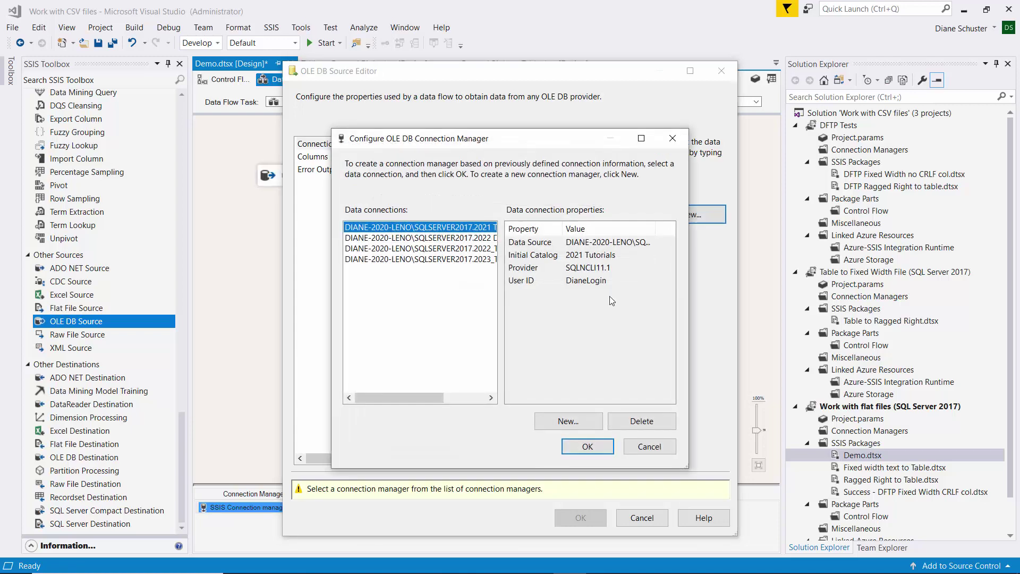
left_click_drag(445, 394, 482, 398)
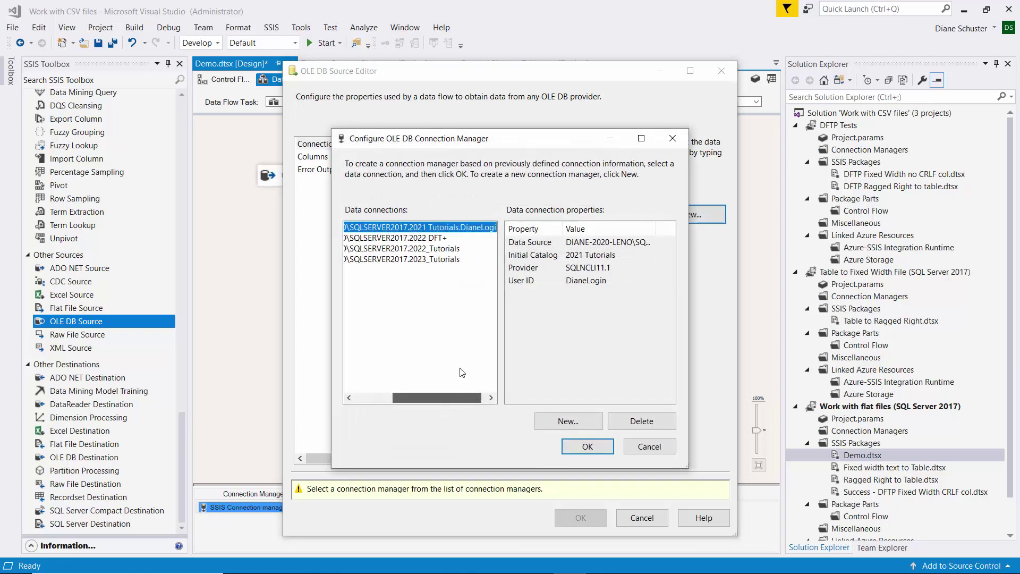
left_click(418, 259)
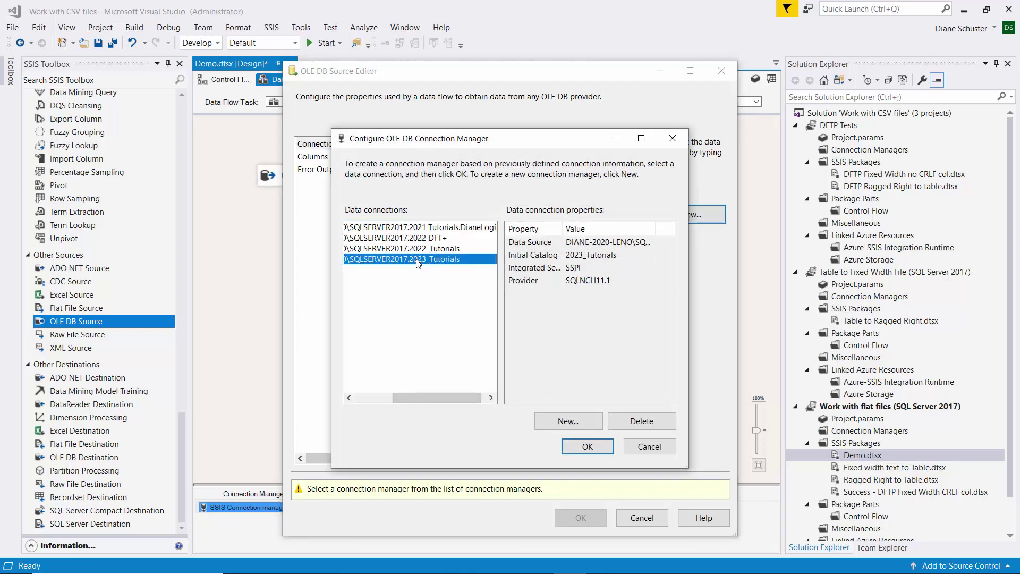
left_click(587, 448)
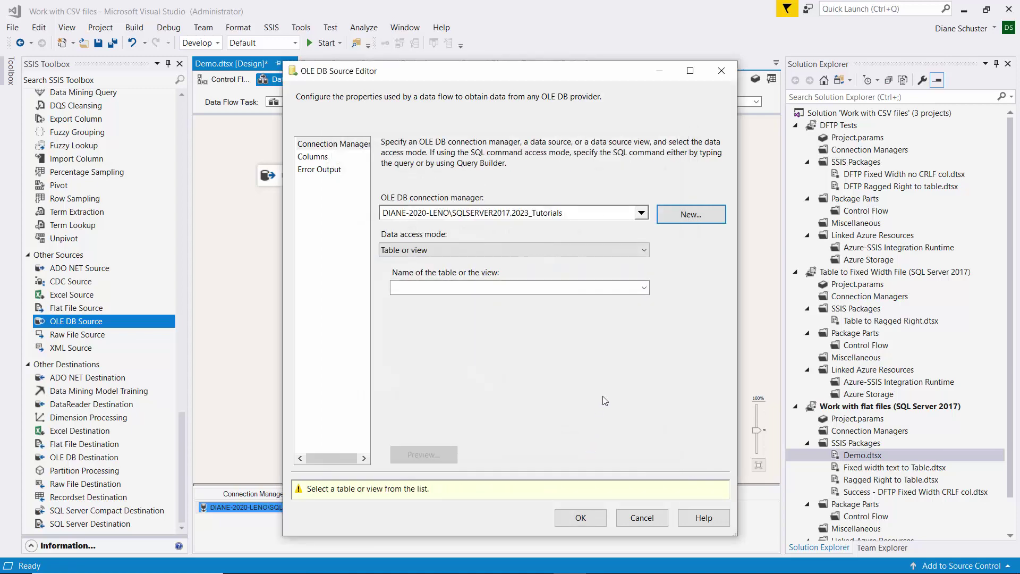
Step: Set the source table to [dbo].[Automobile Inventory], preview its rows, and accept the source configuration
left_click(645, 288)
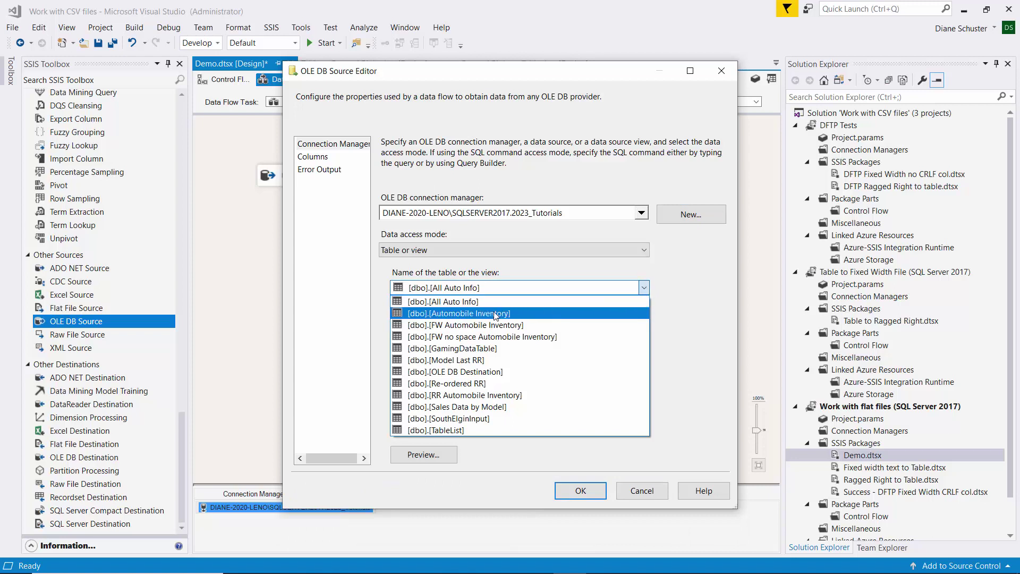
left_click(481, 314)
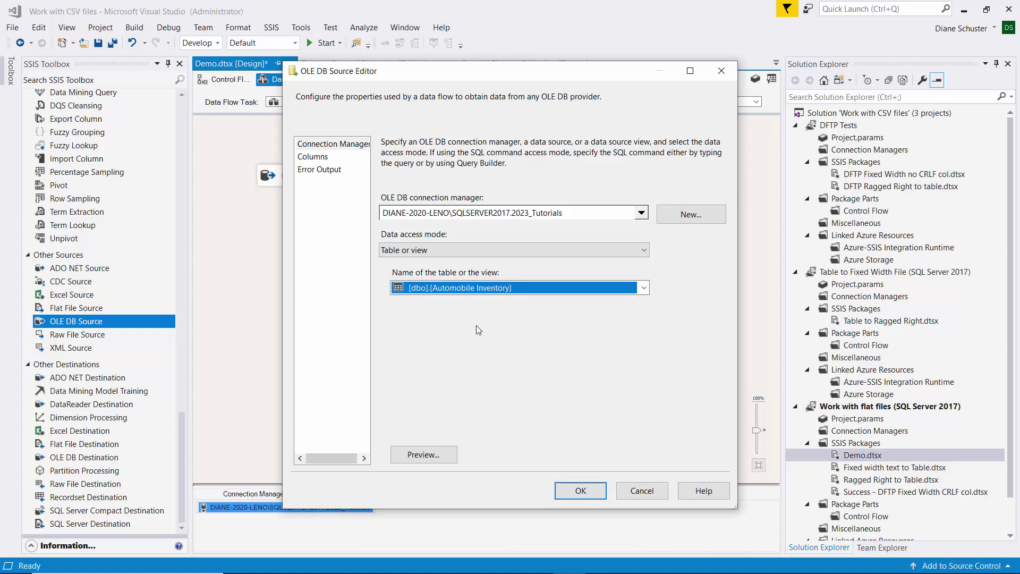
left_click(428, 456)
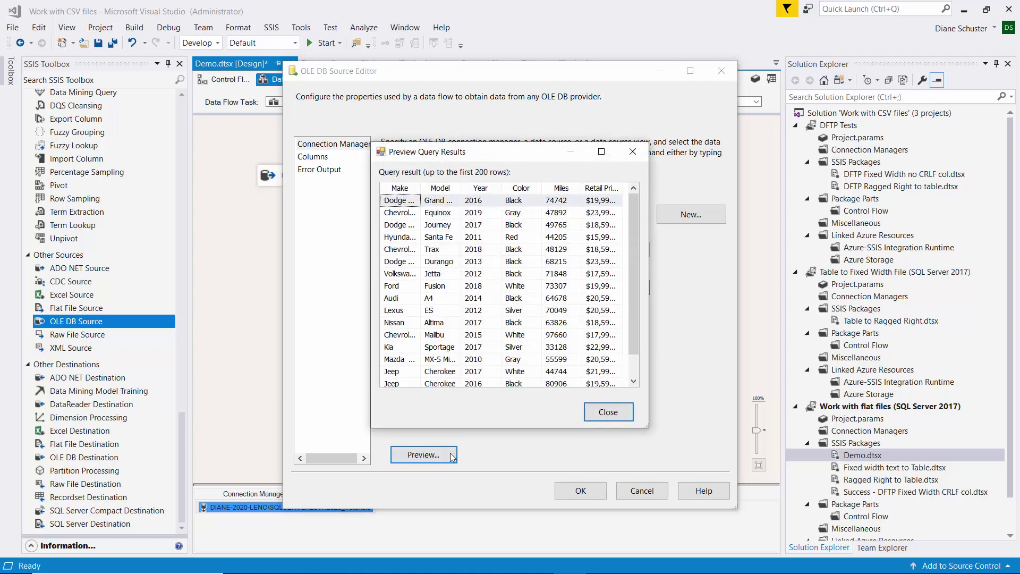
left_click_drag(646, 424, 691, 437)
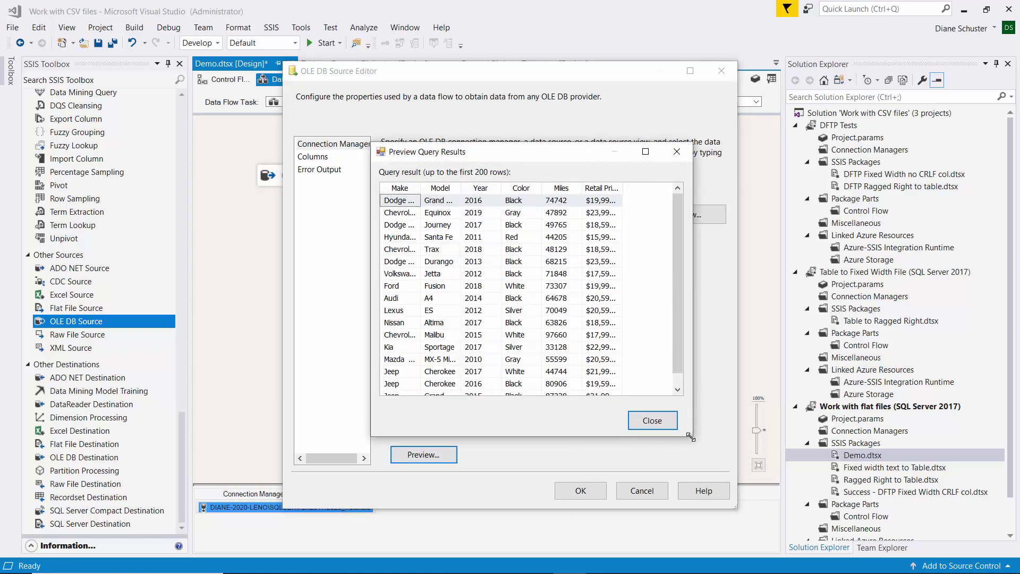
left_click(661, 424)
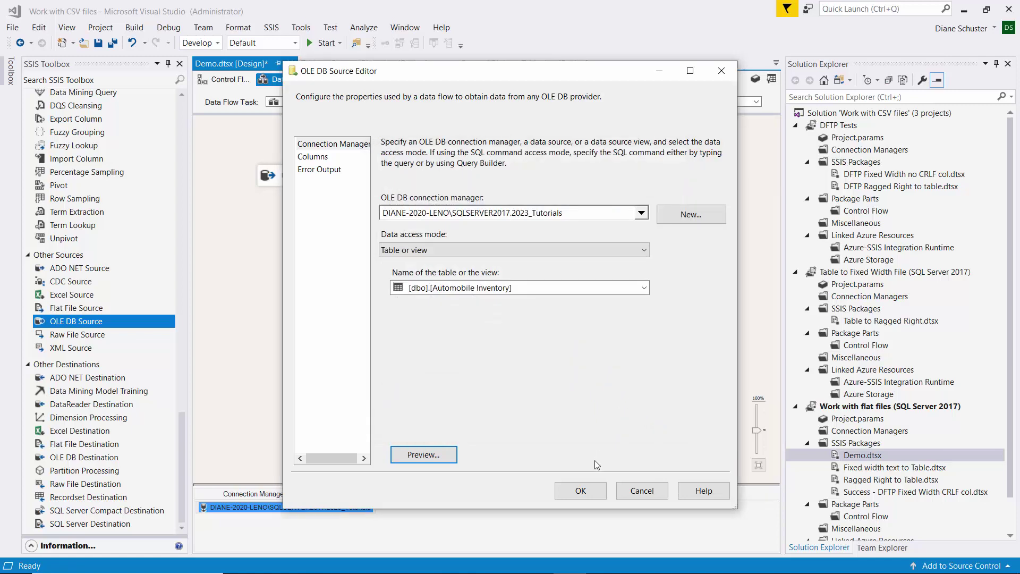
left_click(584, 490)
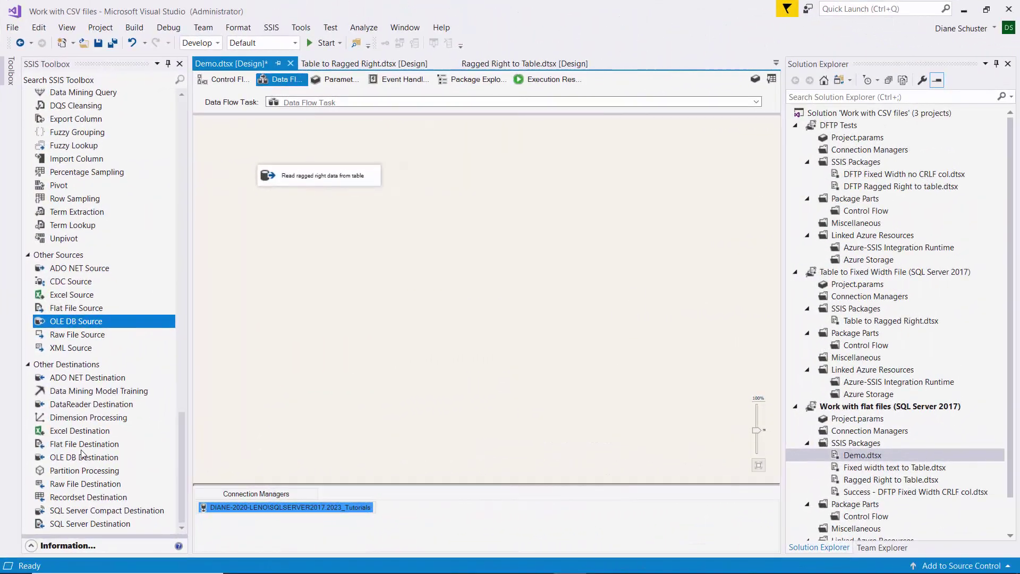
Step: Add a Flat File Destination named "Write data to ragged right flat file" below the source and connect the source's output to it
left_click_drag(82, 445, 254, 211)
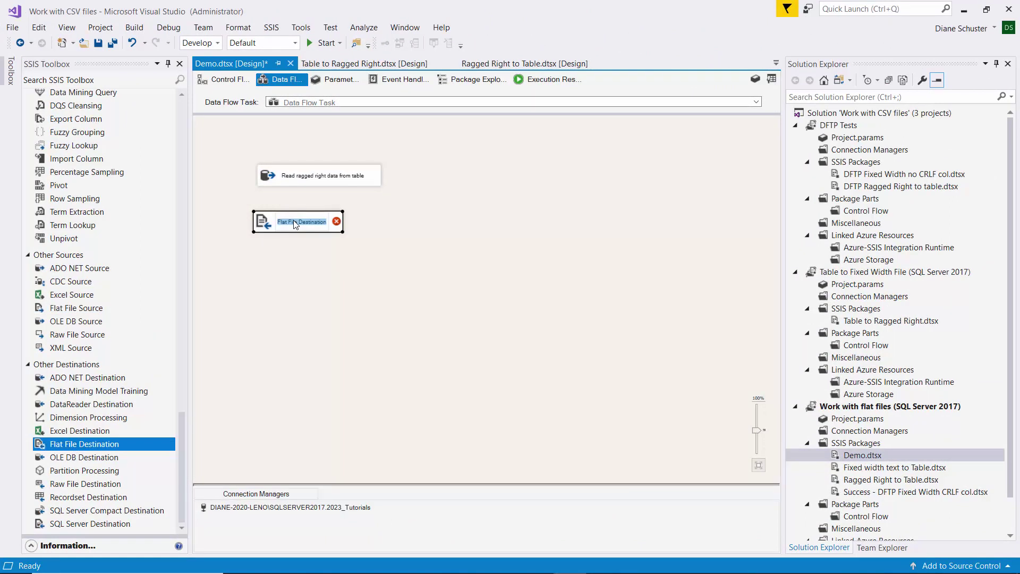
type("Write")
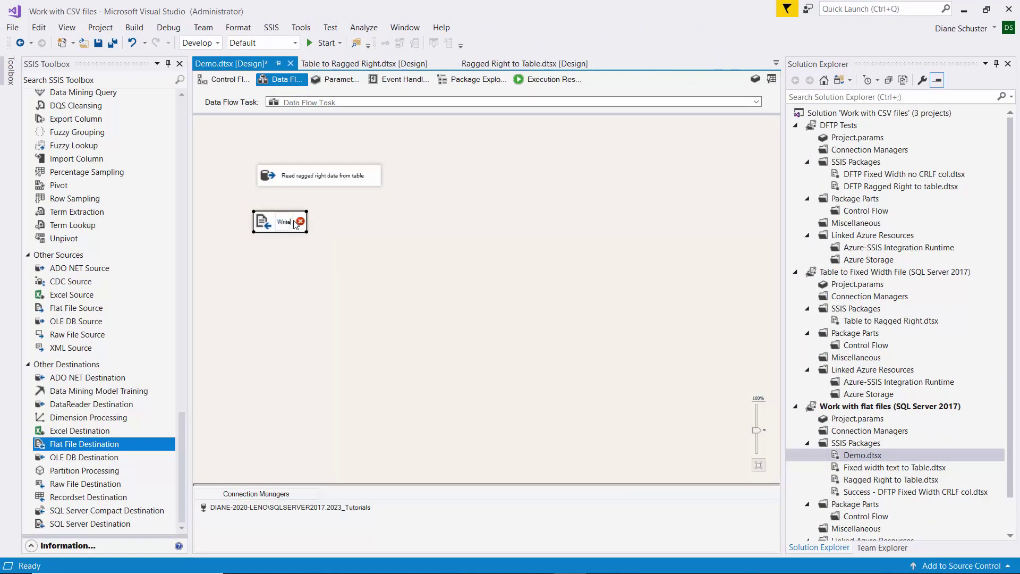
type(" data to ra")
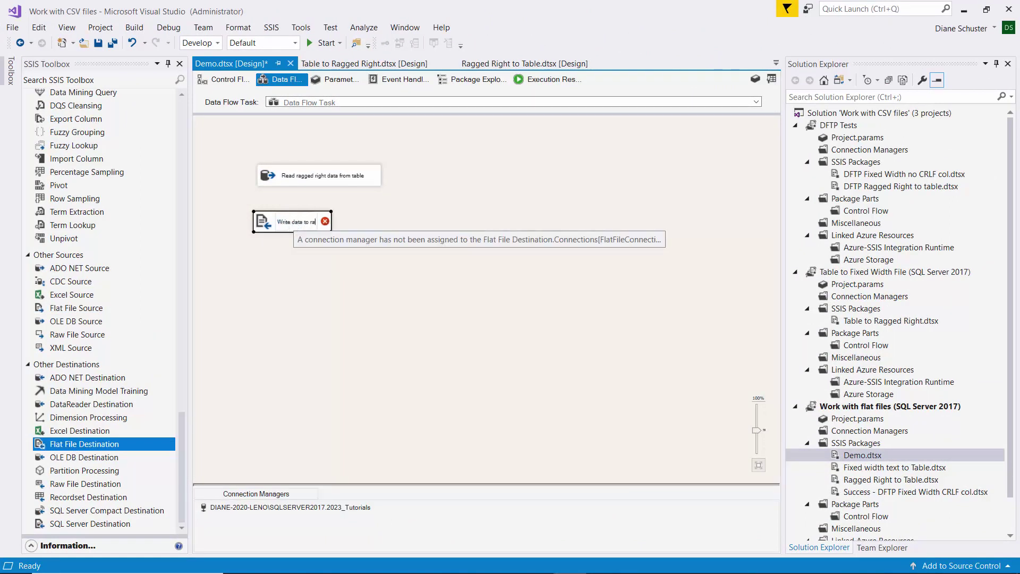
type("gged right fla")
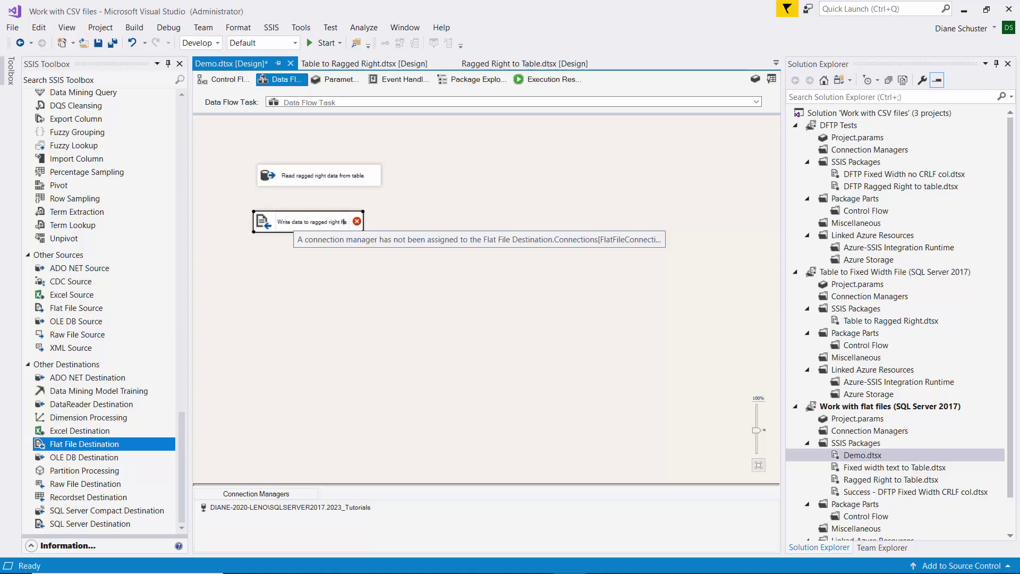
type("t file")
key("Return")
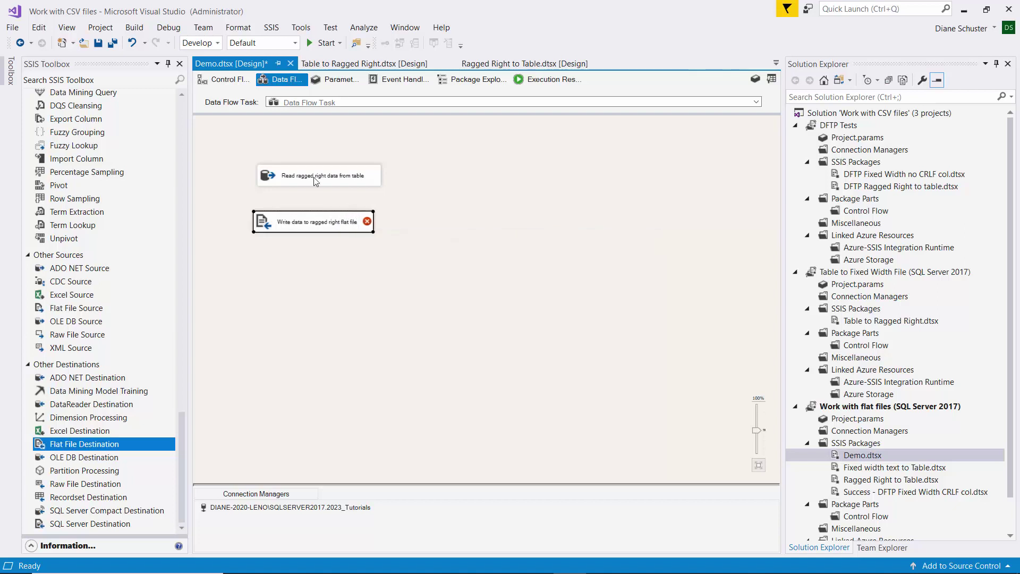
left_click(323, 183)
left_click_drag(326, 200, 339, 219)
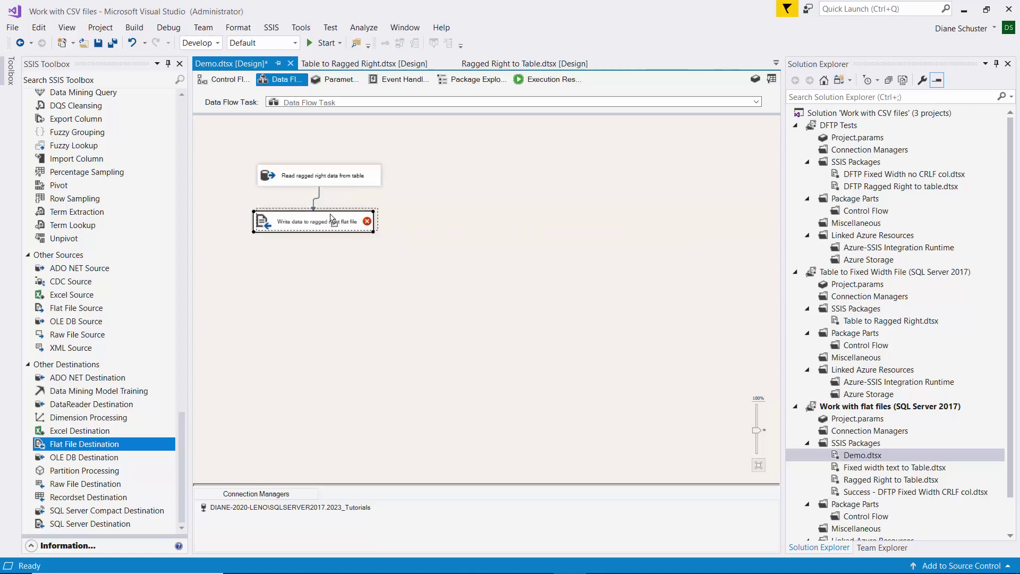
Step: Create a Ragged right flat file connection manager for the destination, using the file Automobile Inventory RR empty.txt
double_click(339, 218)
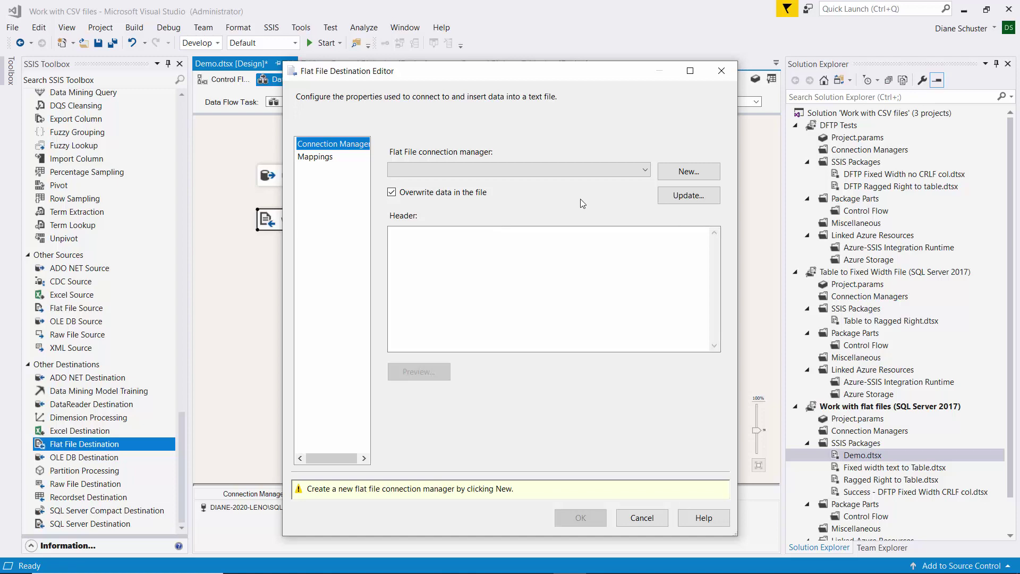
left_click(690, 172)
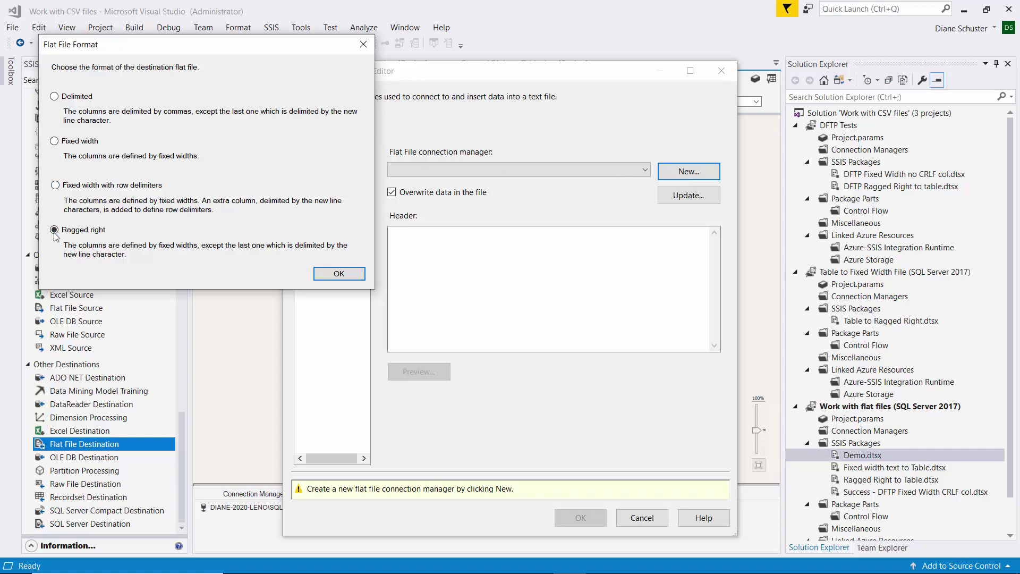
left_click(339, 274)
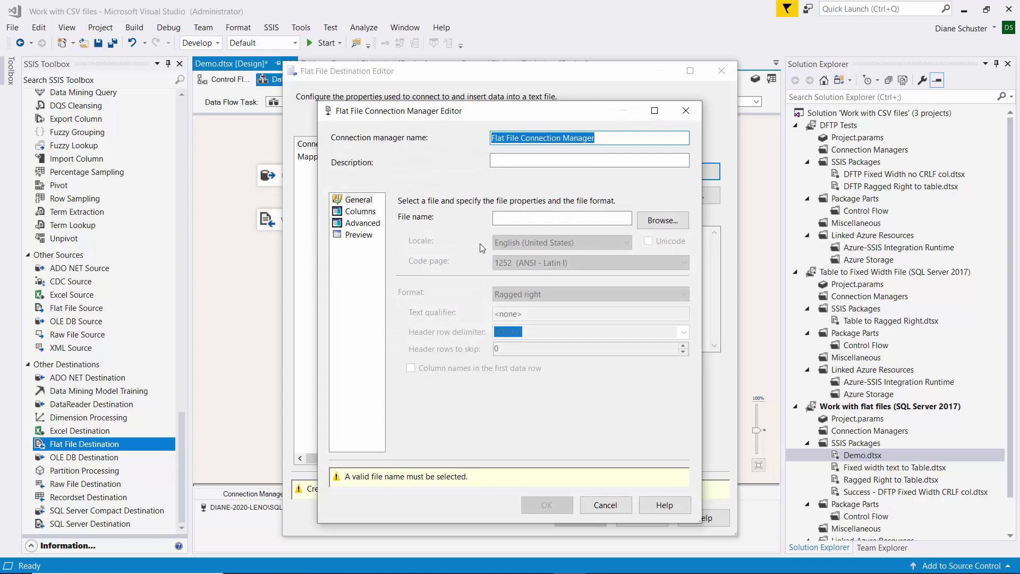
left_click(662, 220)
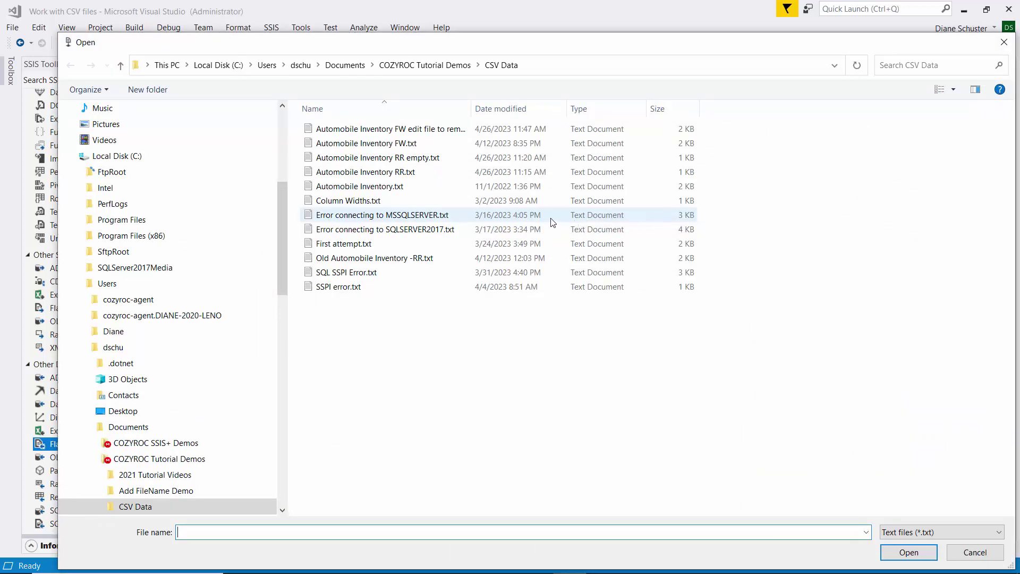
double_click(348, 157)
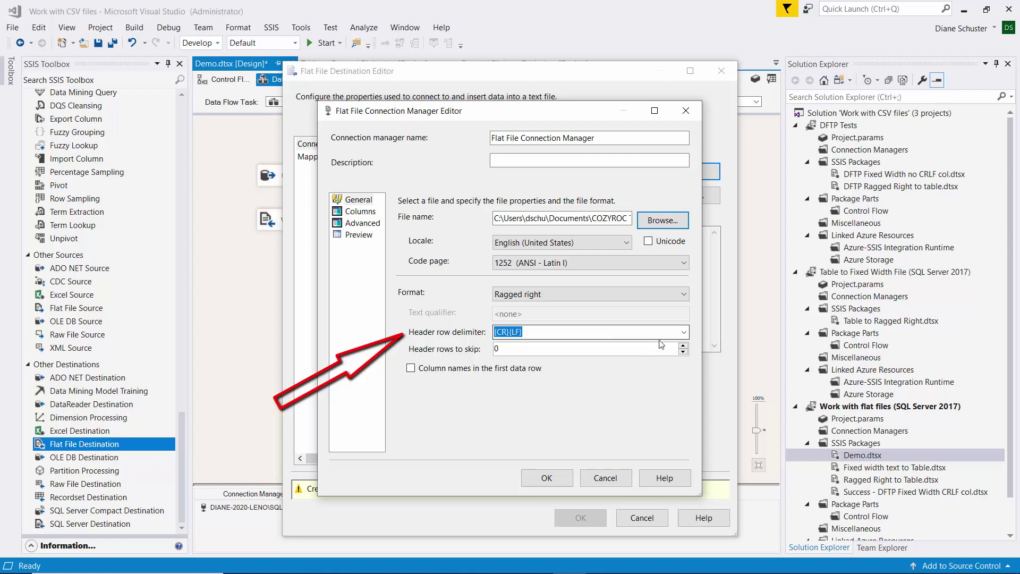
Step: Keep {CR}{LF} as header row delimiter, enable column names in the first data row, and open the connection's column layout settings
left_click(684, 333)
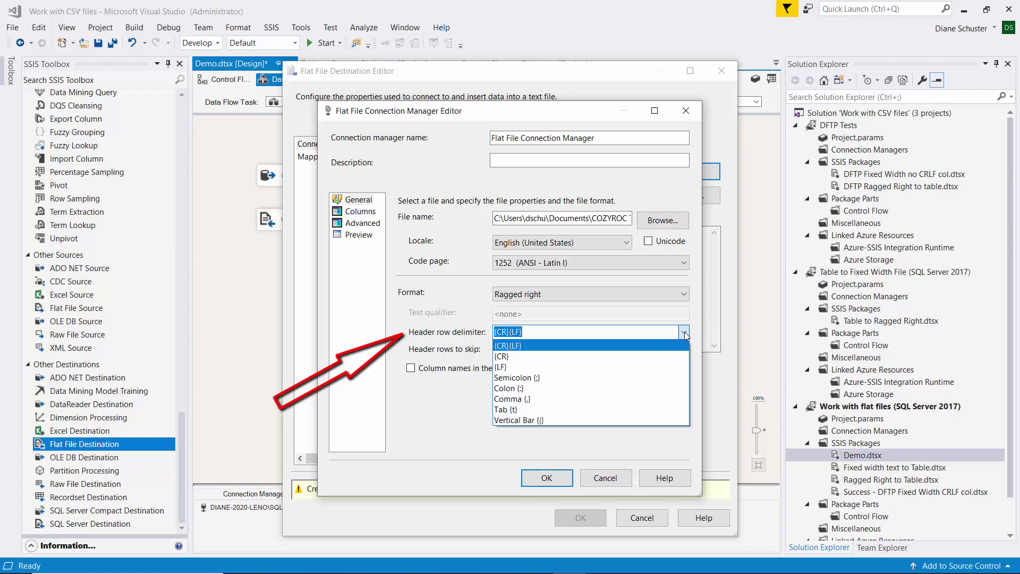
left_click(684, 333)
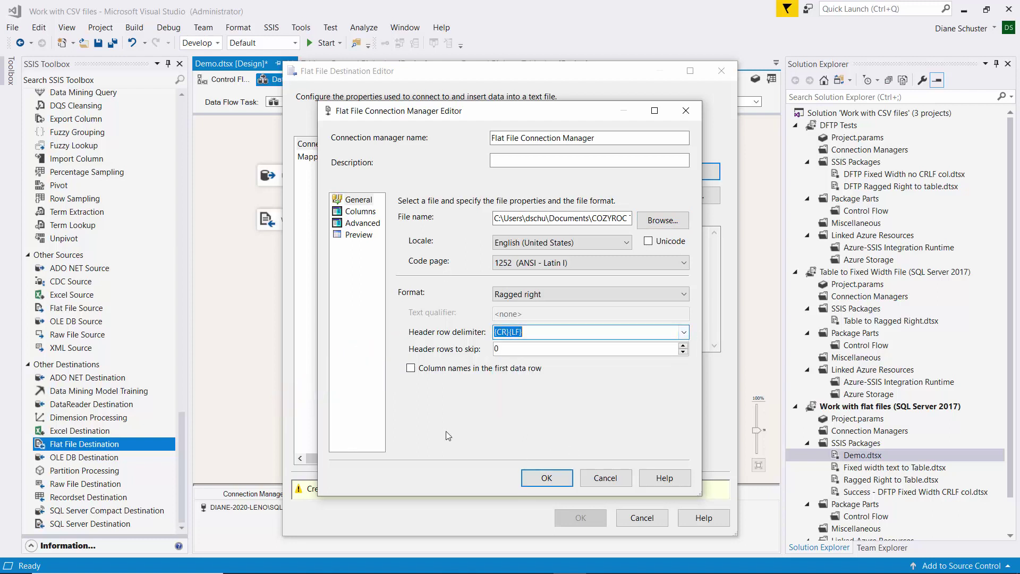
left_click(411, 368)
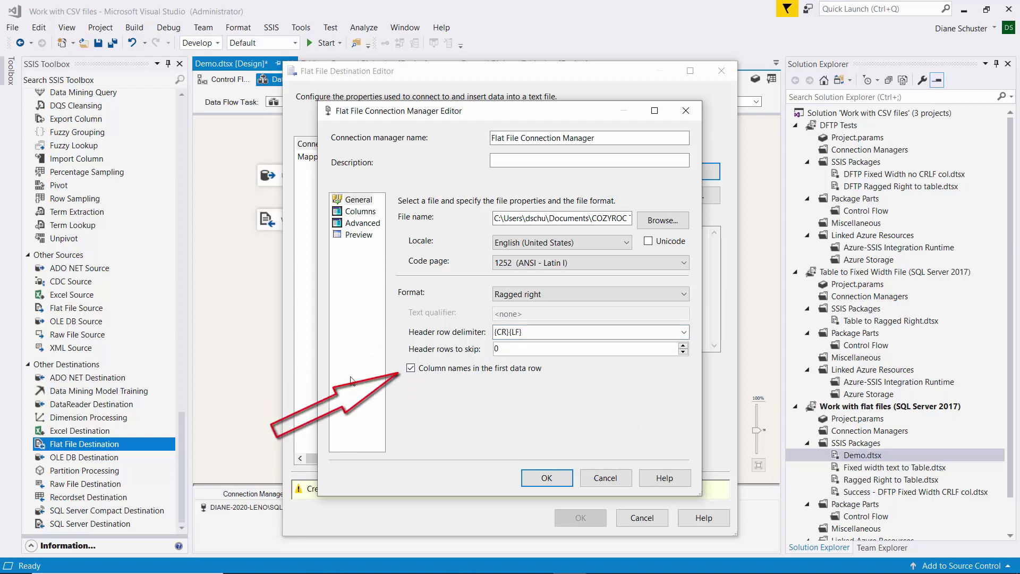
left_click(366, 213)
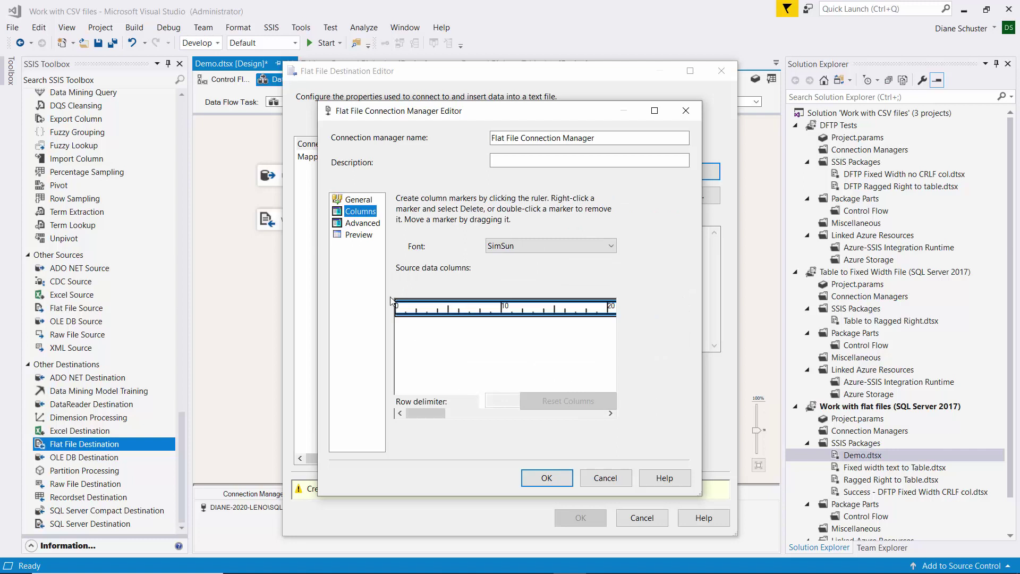
Step: Change the connection's format to Fixed width, accept the reset of column details, and set the row width to 60
left_click(505, 400)
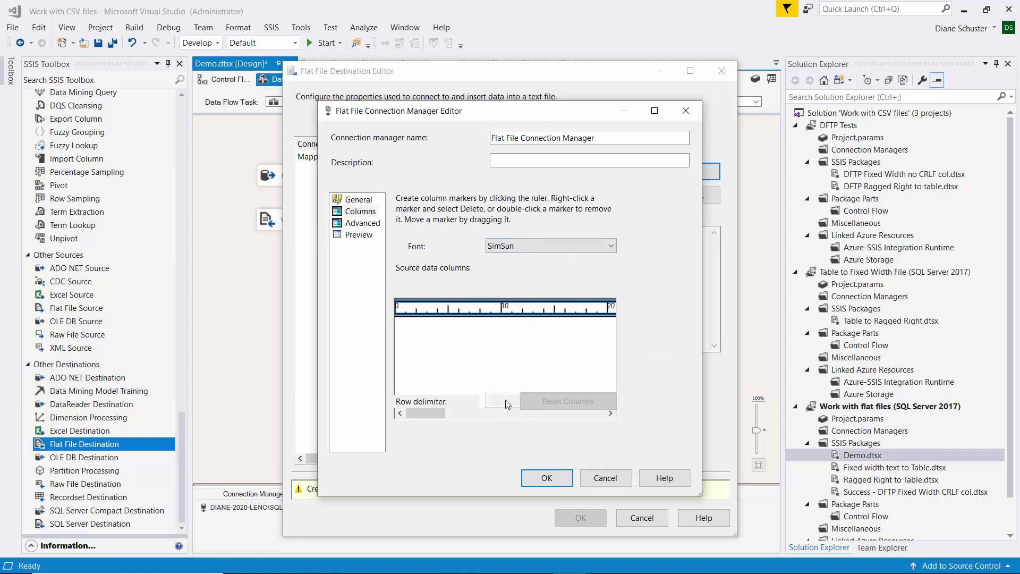
left_click(358, 202)
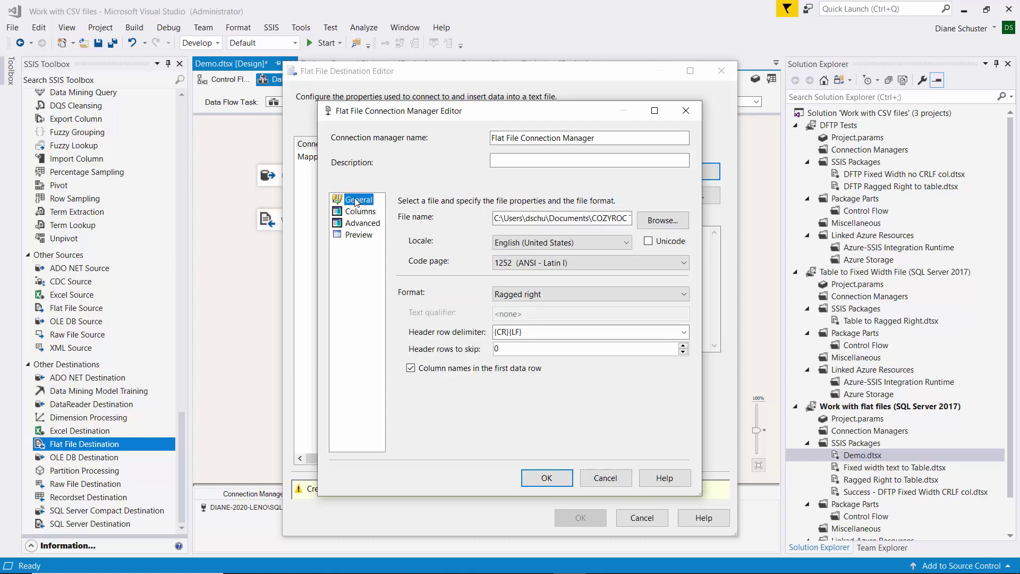
left_click(620, 295)
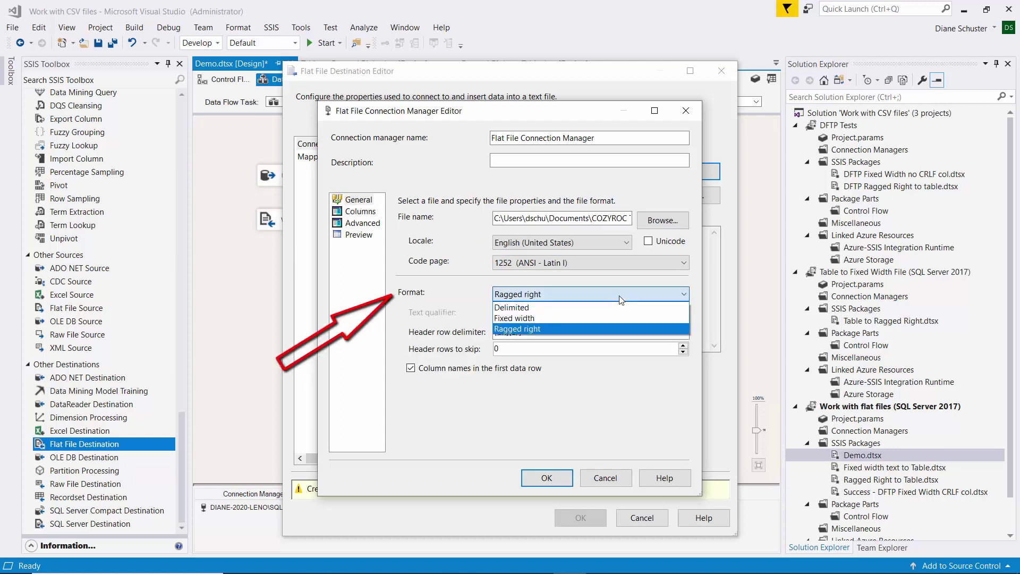
left_click(533, 320)
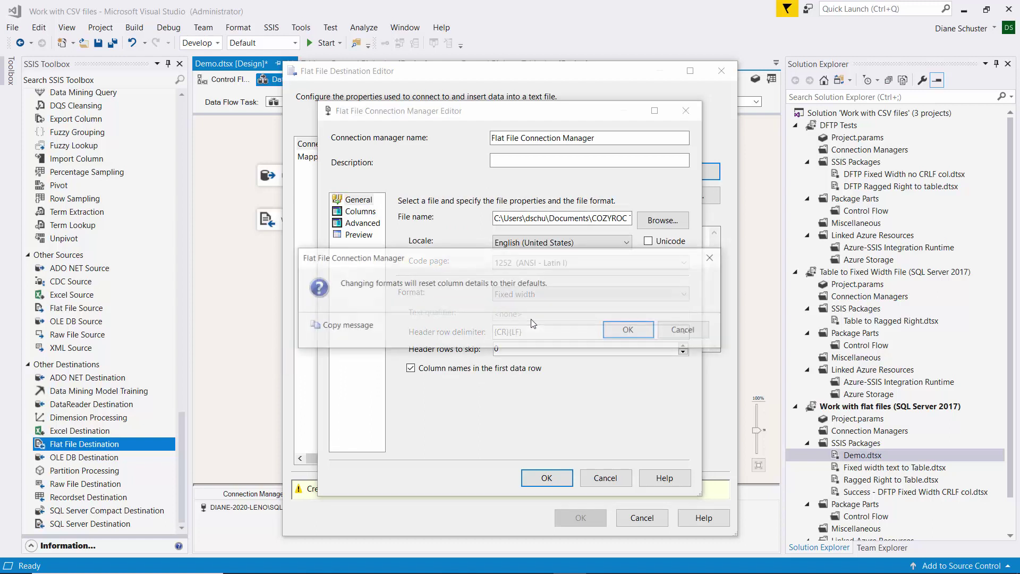
left_click(639, 334)
left_click(366, 212)
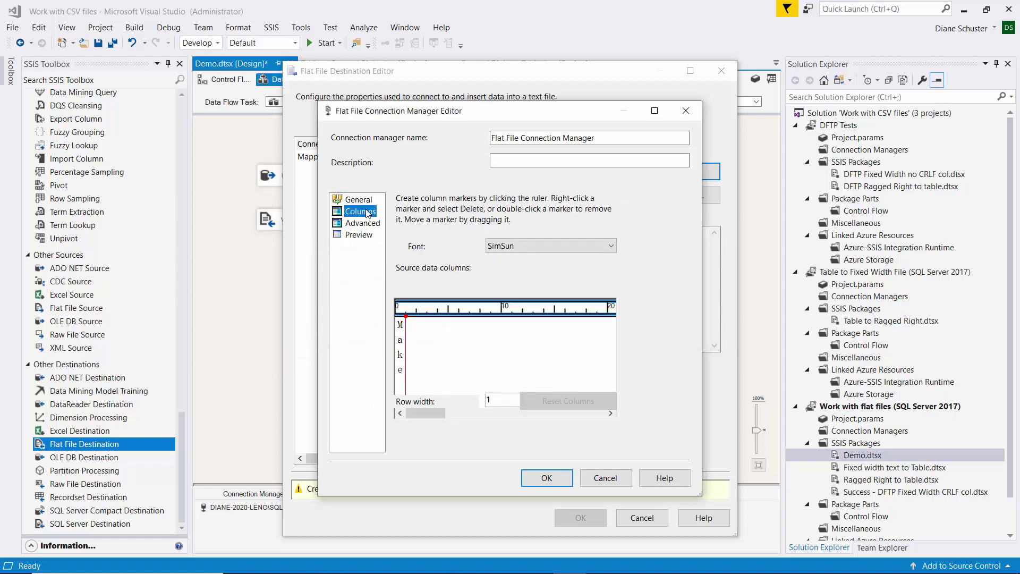
left_click(502, 401)
type("52")
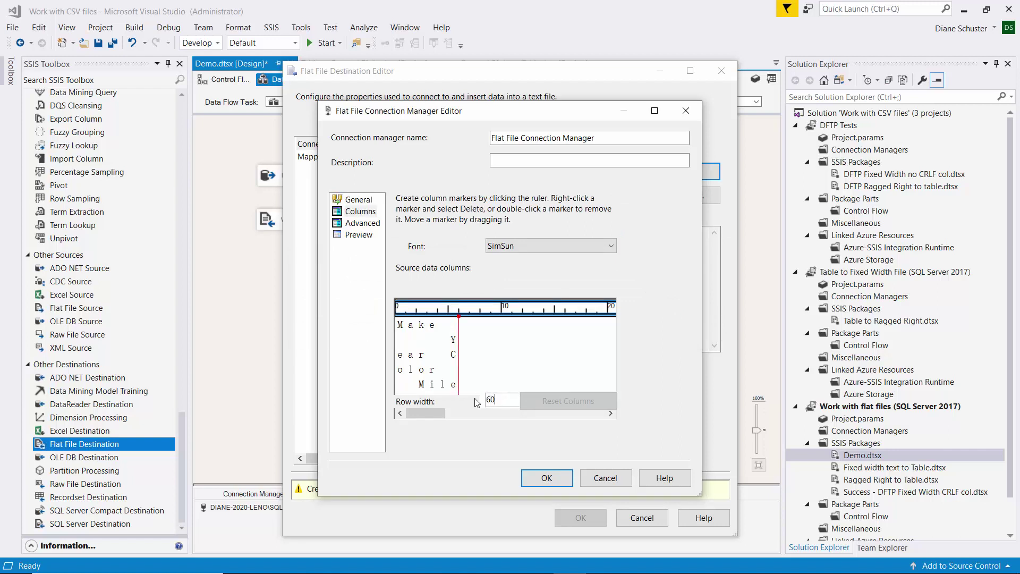
Step: Switch the format back to Ragged right, accept the column reset, and reopen the column layout settings
left_click(363, 201)
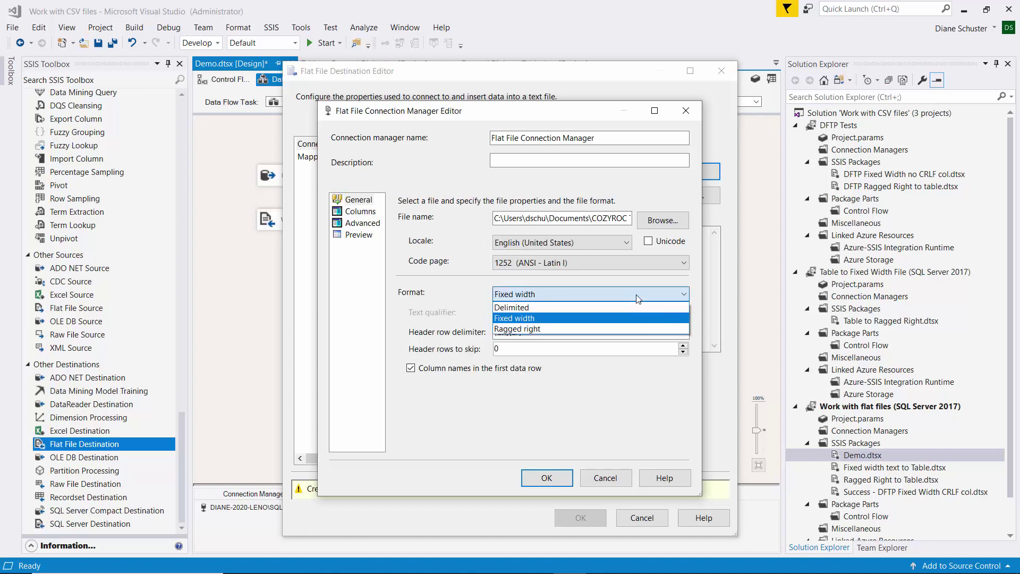
left_click(596, 327)
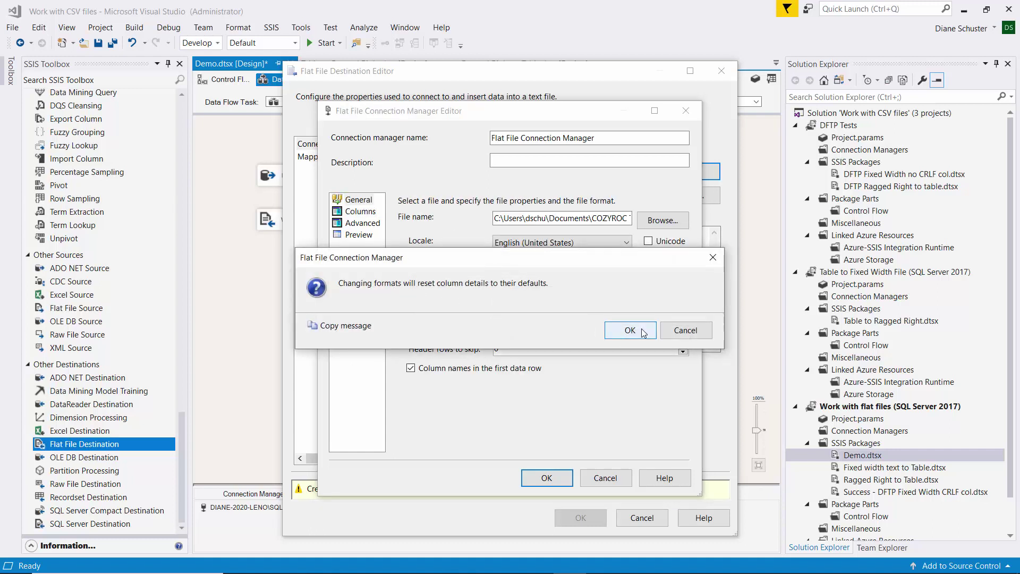
left_click(643, 332)
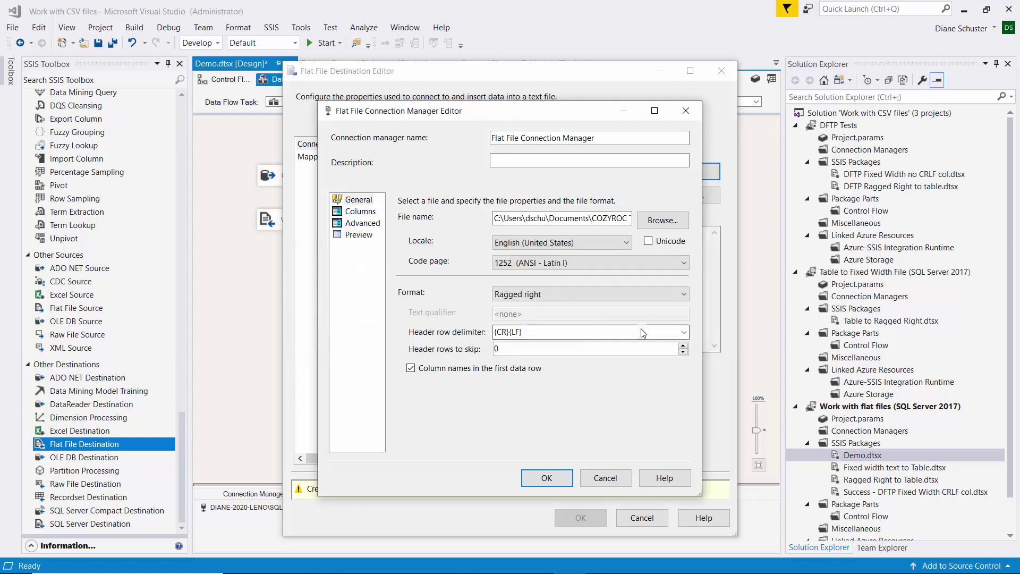
left_click(367, 213)
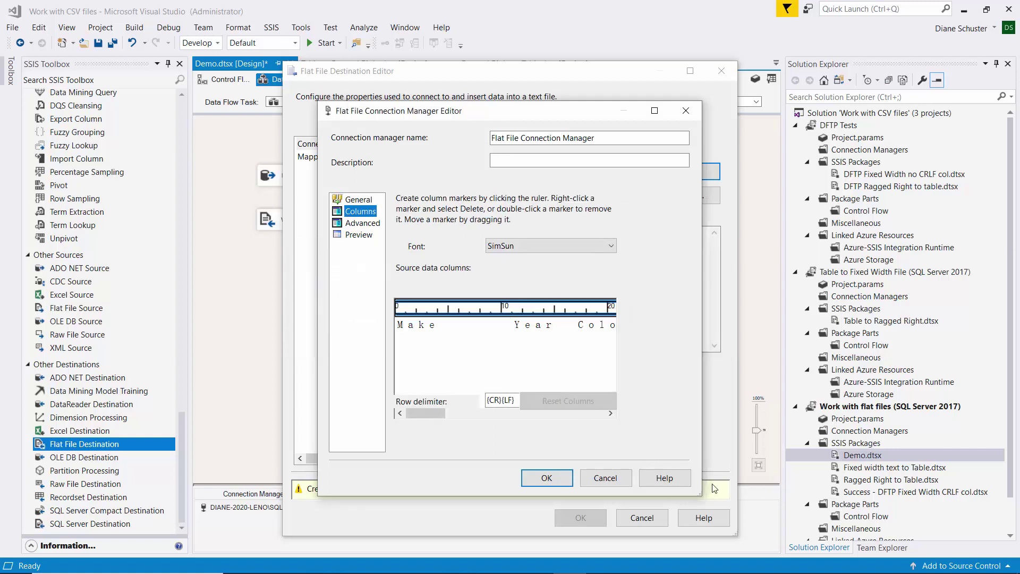
Step: Enlarge the connection manager editor, set the column layout font to Courier New, and reposition the editor
left_click_drag(702, 496, 899, 511)
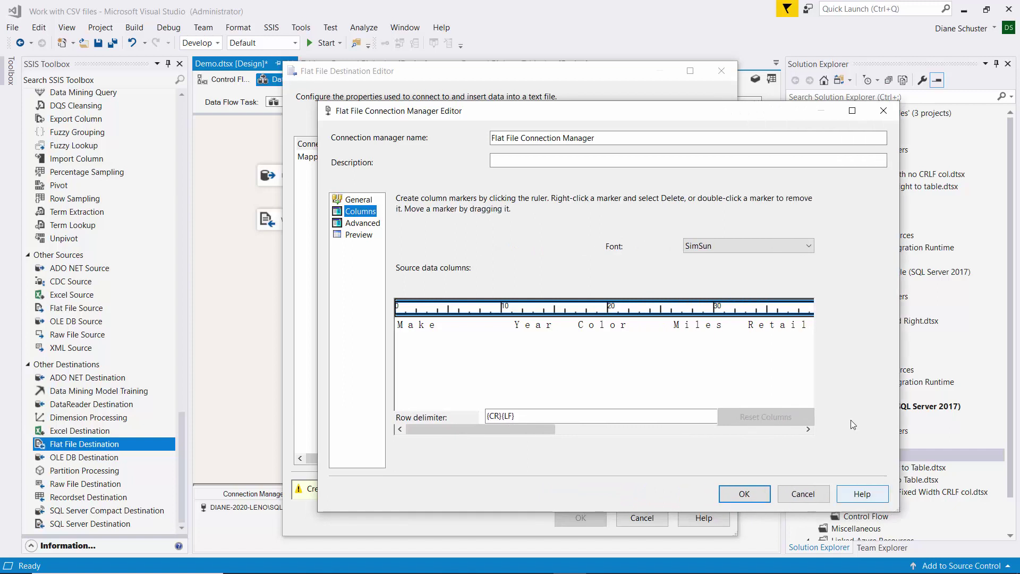
left_click(808, 245)
left_click(731, 269)
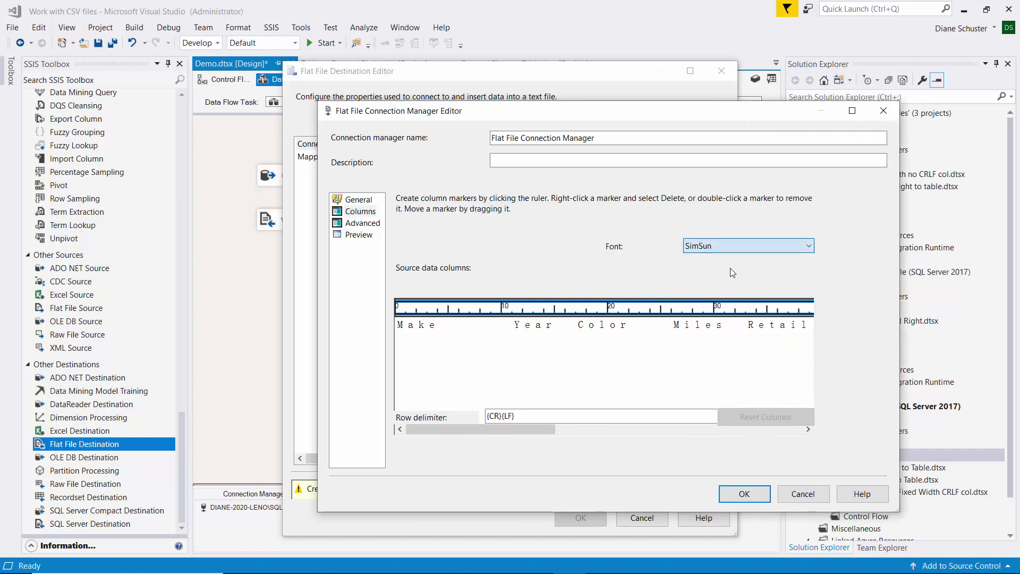
left_click_drag(647, 114, 565, 75)
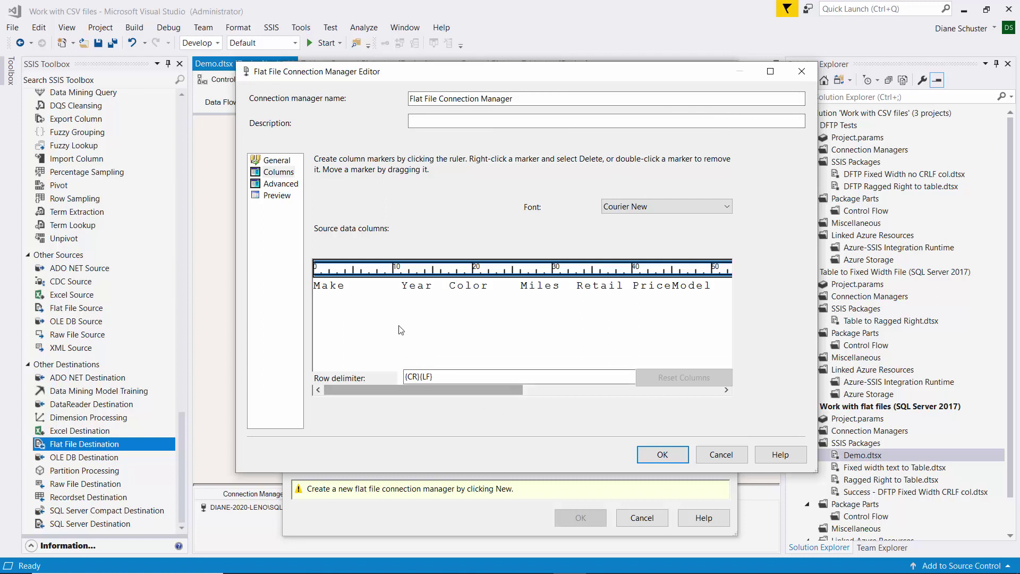
Step: Place column markers at 11, 17, 26, 33 and 45, directly before Year, Color, Miles, Retail Price and Model
left_click(401, 276)
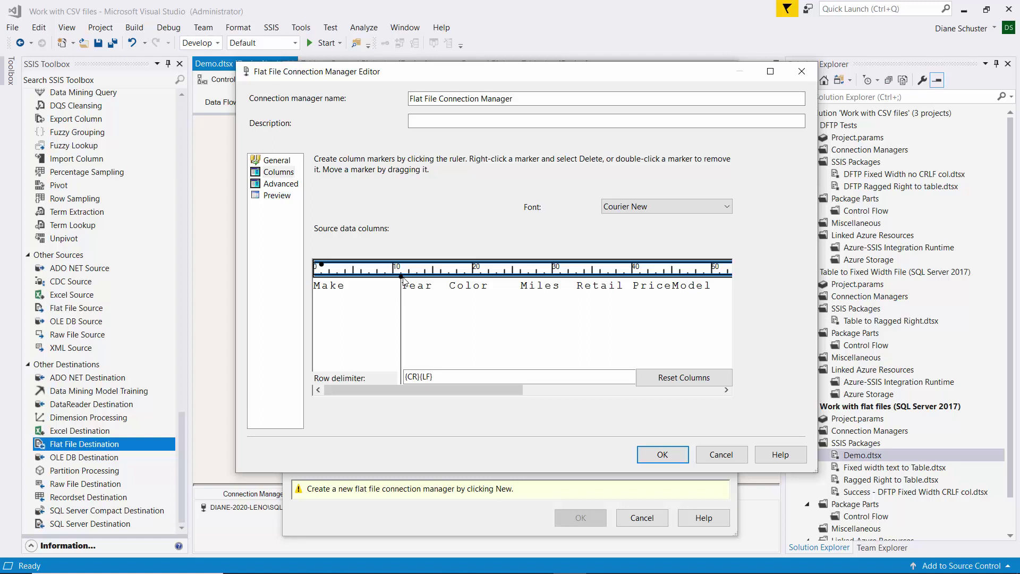
left_click(450, 283)
left_click(520, 284)
left_click(576, 284)
left_click(672, 283)
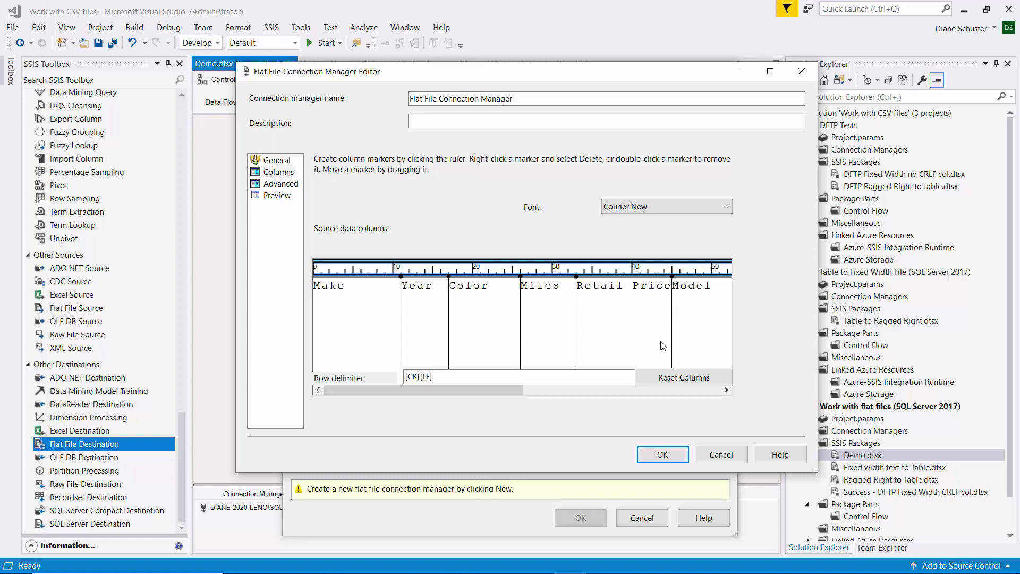
Step: Open the advanced column properties and check the name of each column from Make through Model
left_click(285, 185)
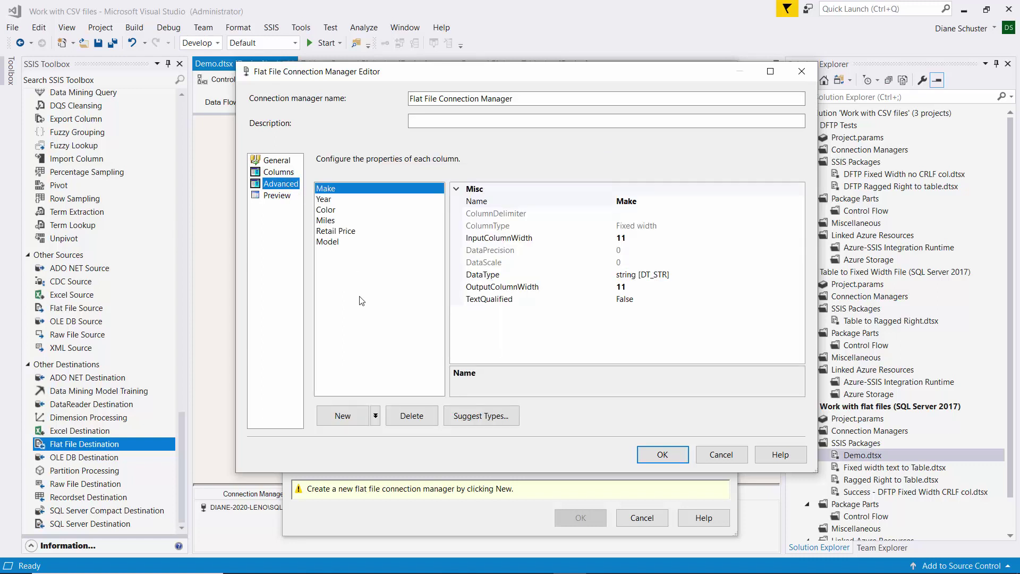
left_click(673, 201)
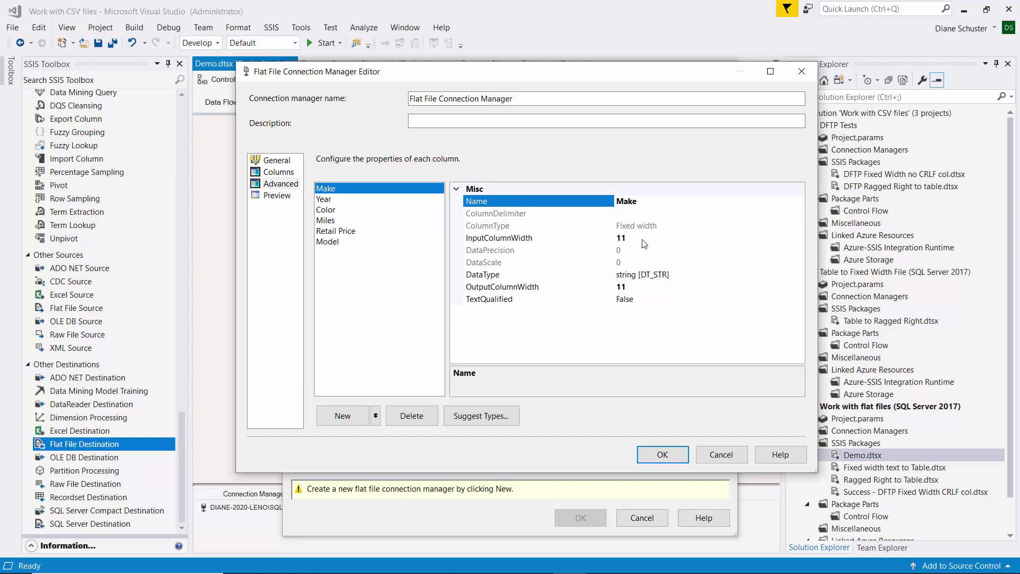
left_click(326, 200)
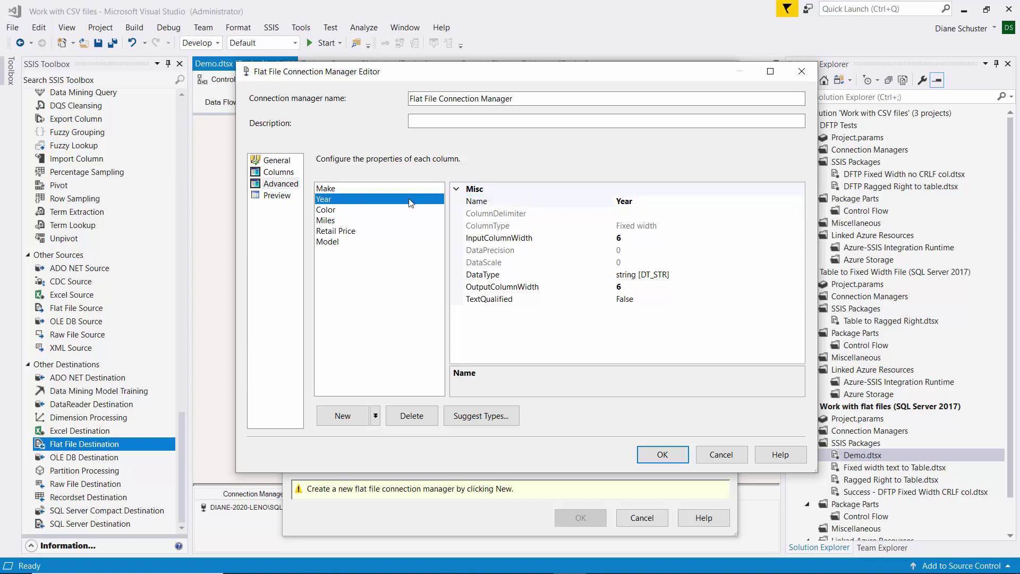
left_click(321, 211)
left_click(679, 201)
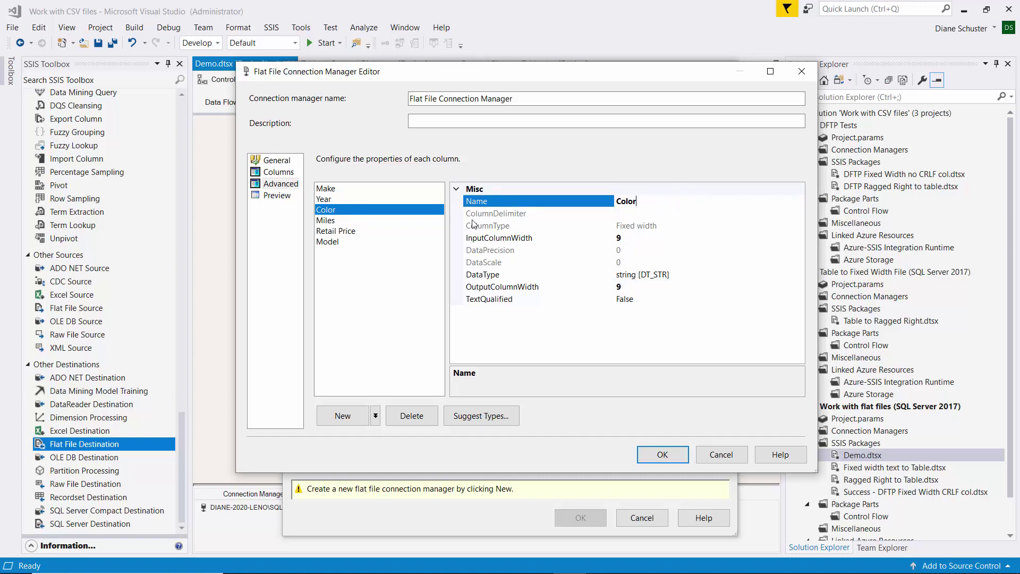
left_click(325, 220)
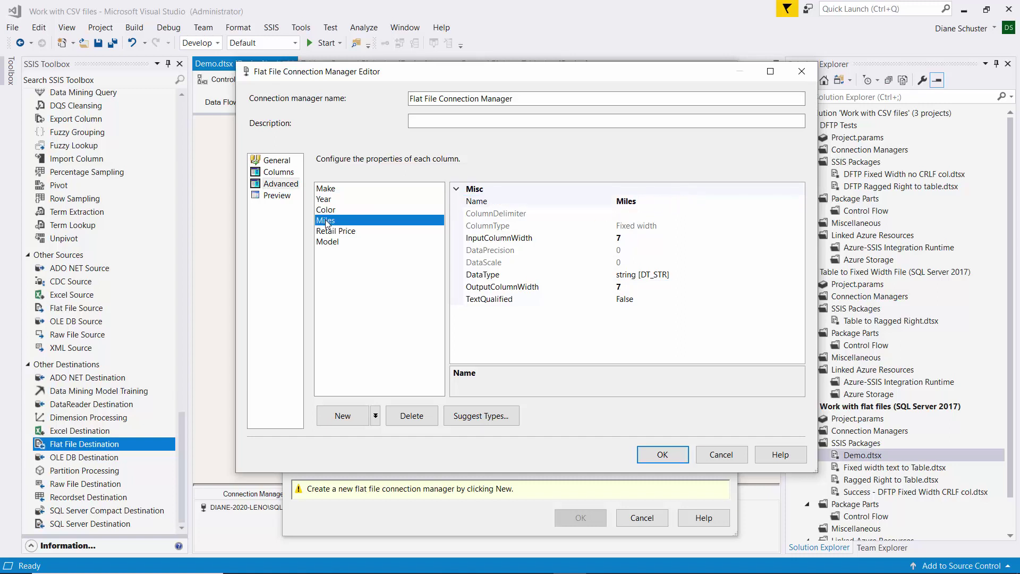
left_click(683, 201)
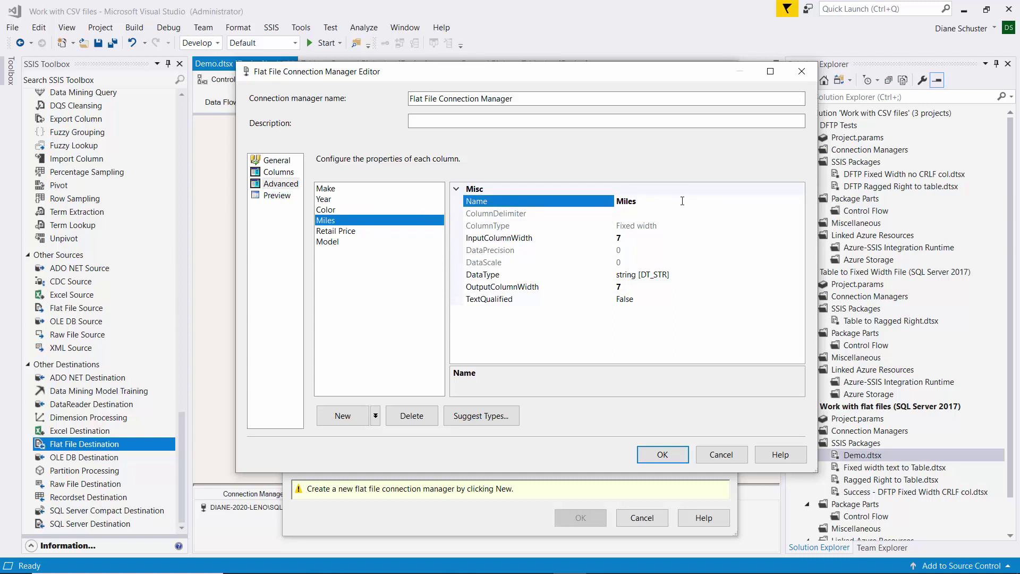
left_click(328, 231)
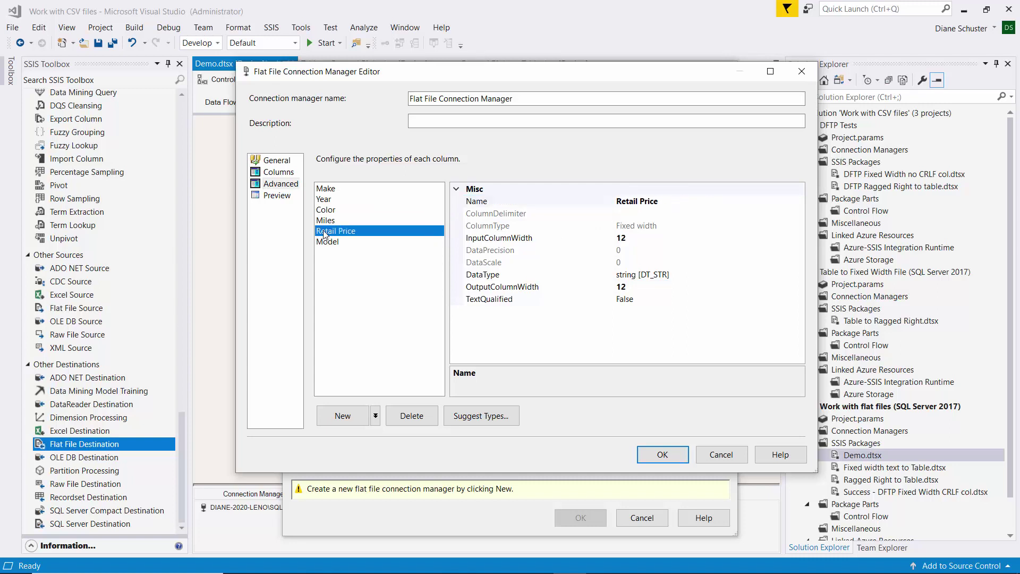
left_click(668, 202)
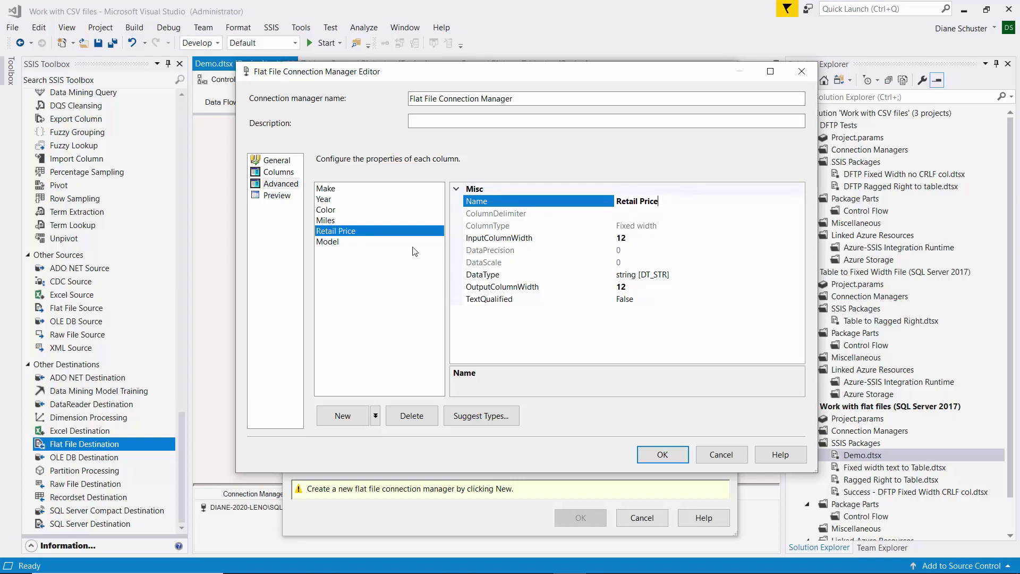
left_click(389, 249)
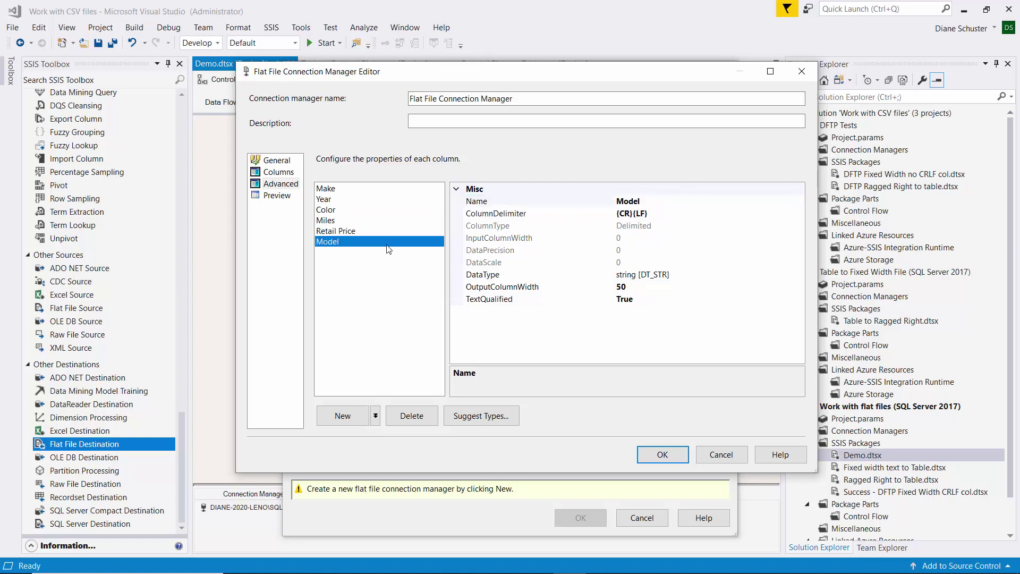
Step: Review the column type, delimiter and input column width of every column, from Make to Model
left_click(346, 190)
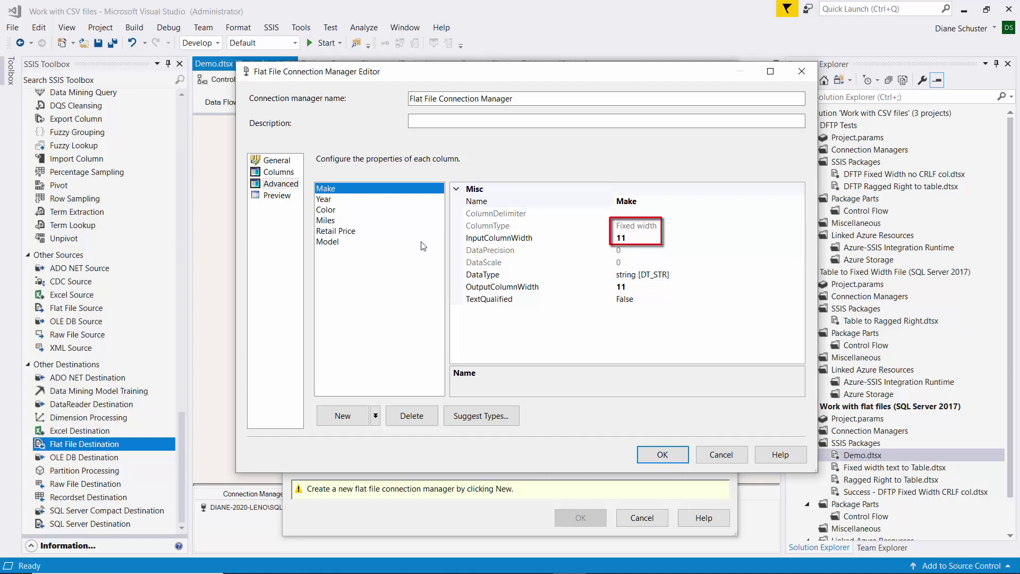
left_click(326, 203)
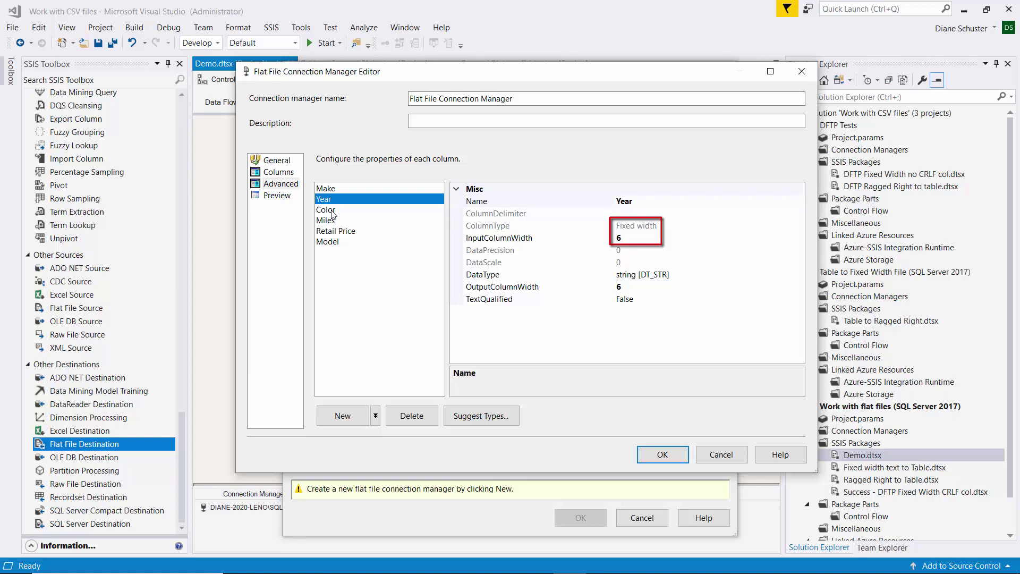
left_click(332, 212)
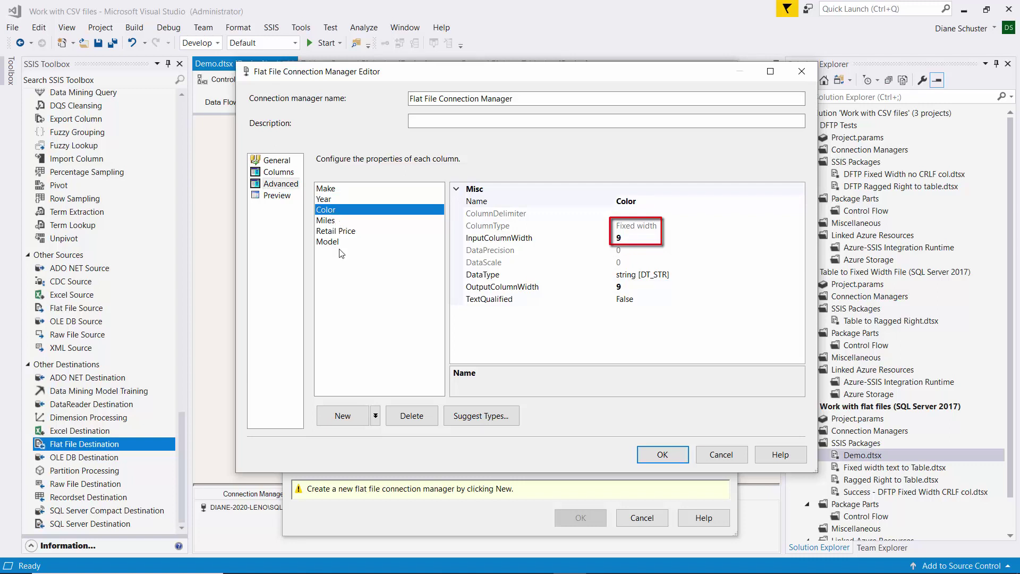
left_click(330, 222)
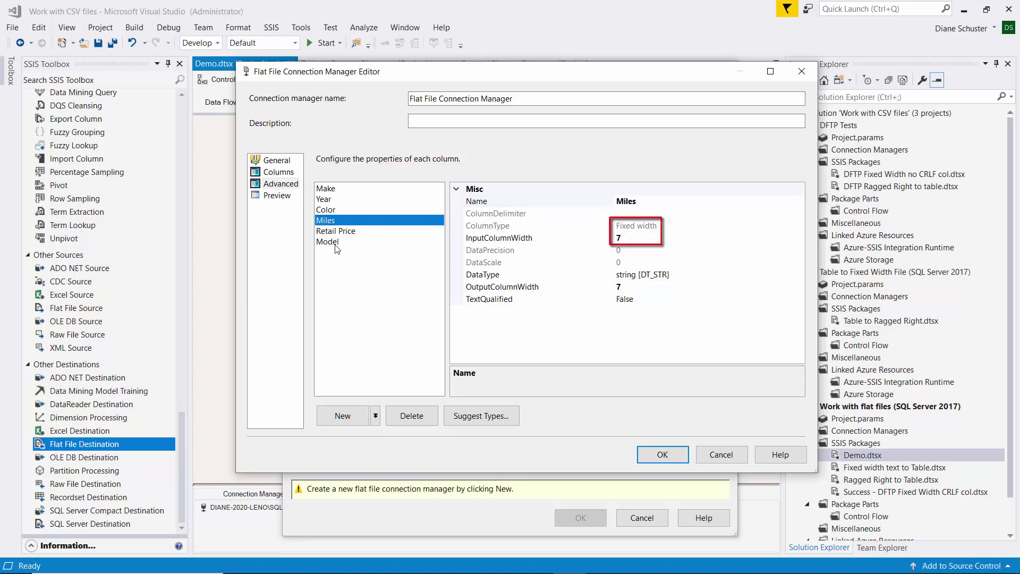
left_click(353, 233)
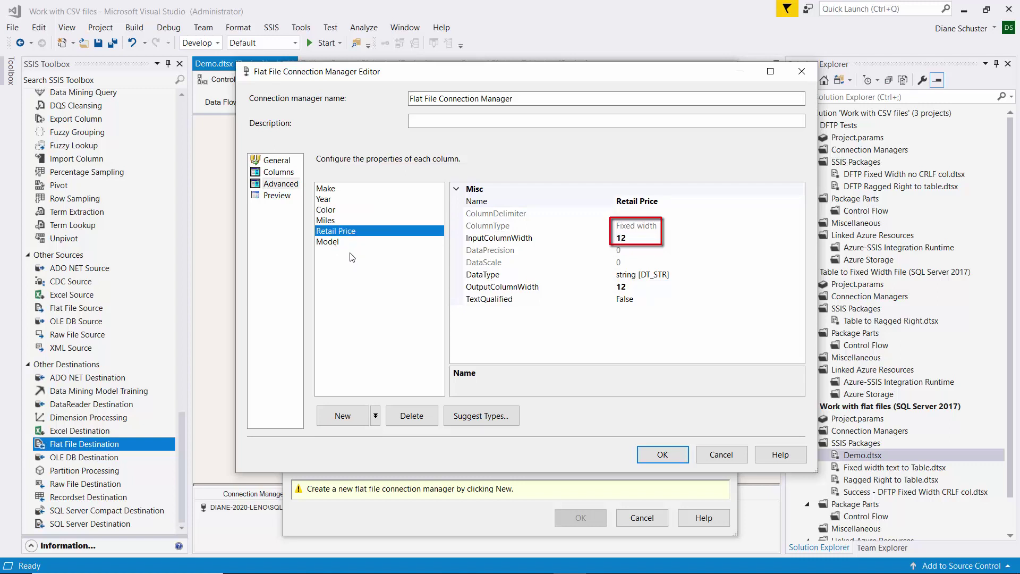
left_click(345, 244)
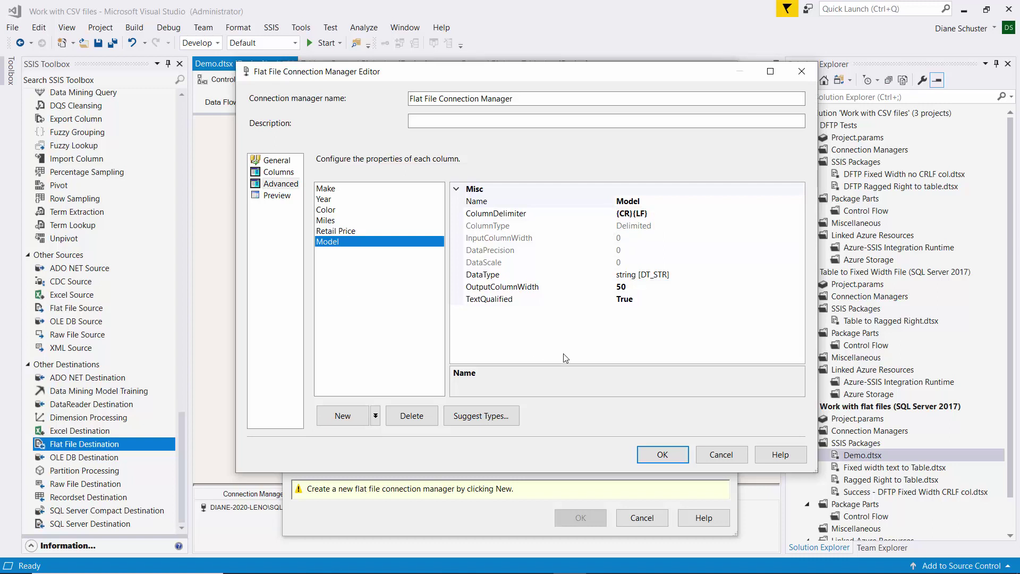
Step: Preview the file's column division in an enlarged editor and accept the flat file connection manager
left_click(278, 197)
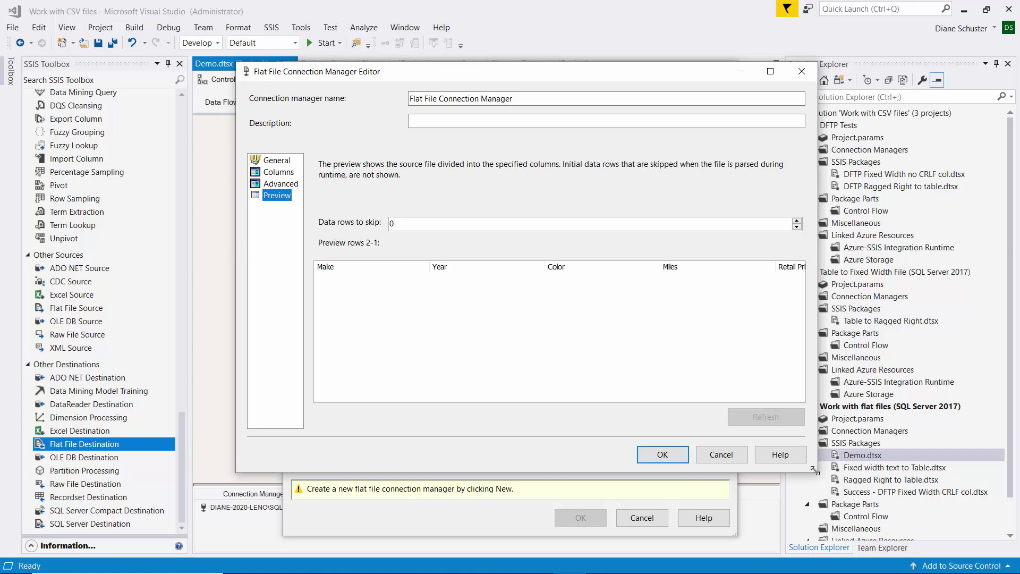
left_click_drag(815, 469, 872, 485)
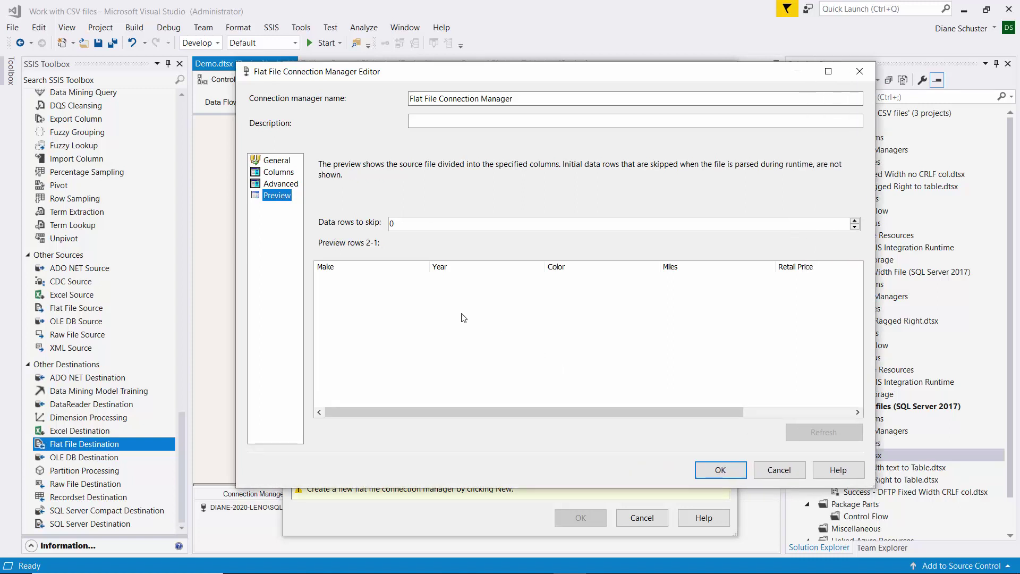
left_click(732, 471)
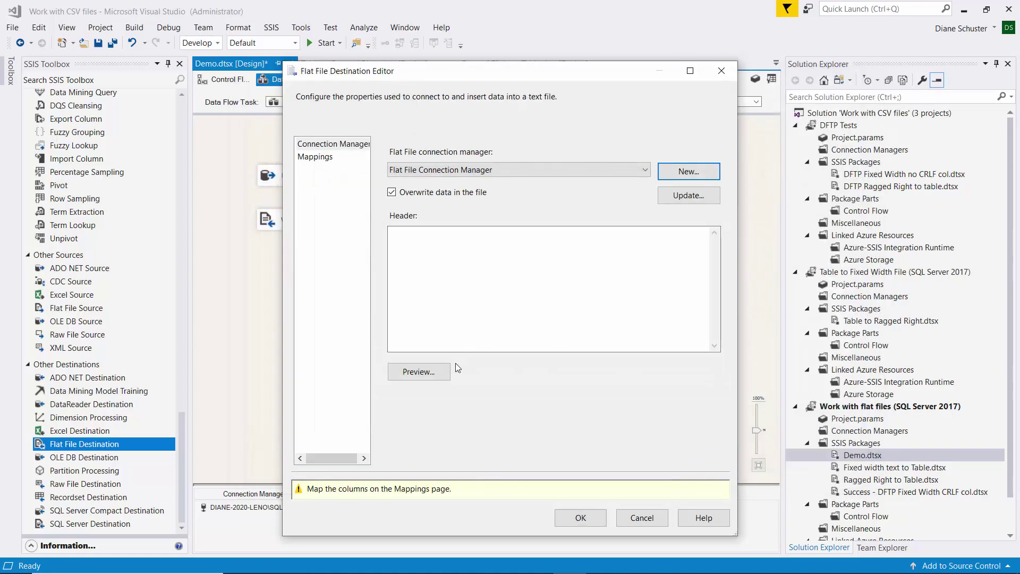
Step: Preview the flat file destination's sample data in an enlarged view showing all columns from Make to Model
left_click(420, 373)
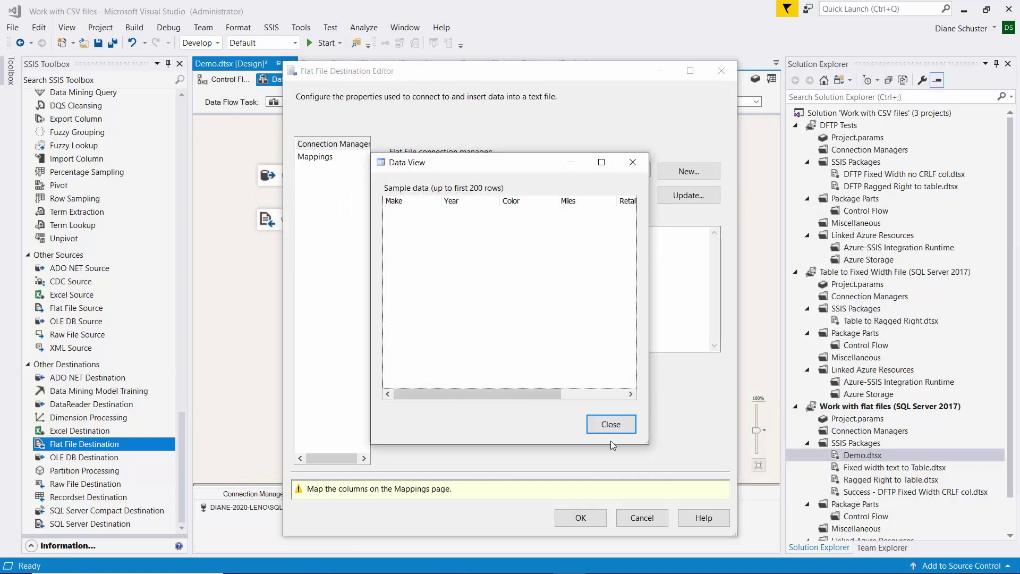
left_click_drag(648, 443, 785, 471)
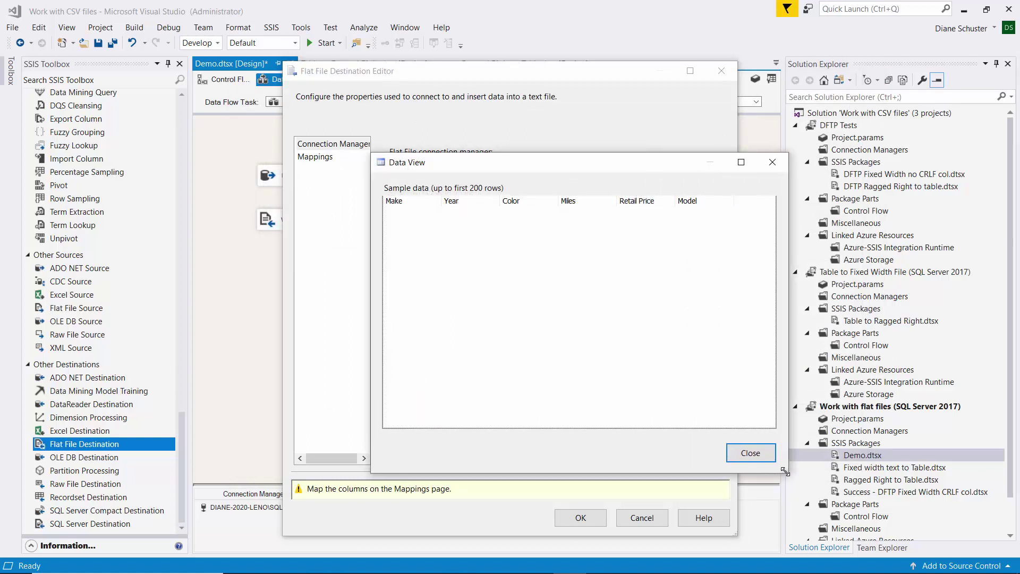
left_click(753, 450)
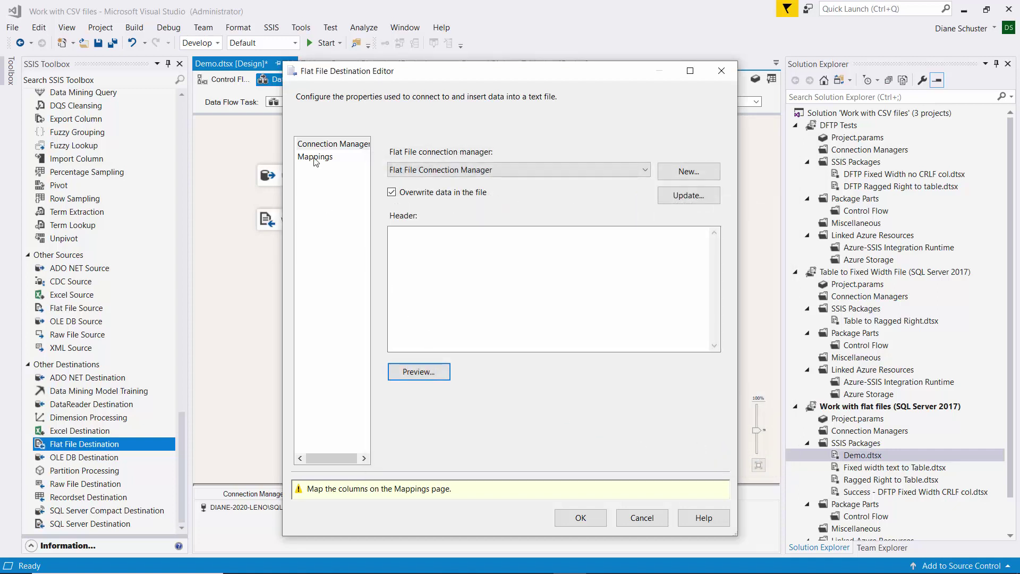
Step: Apply the default name-matched column mappings from Make to Model, accept the flat file destination, and save all files
left_click(315, 157)
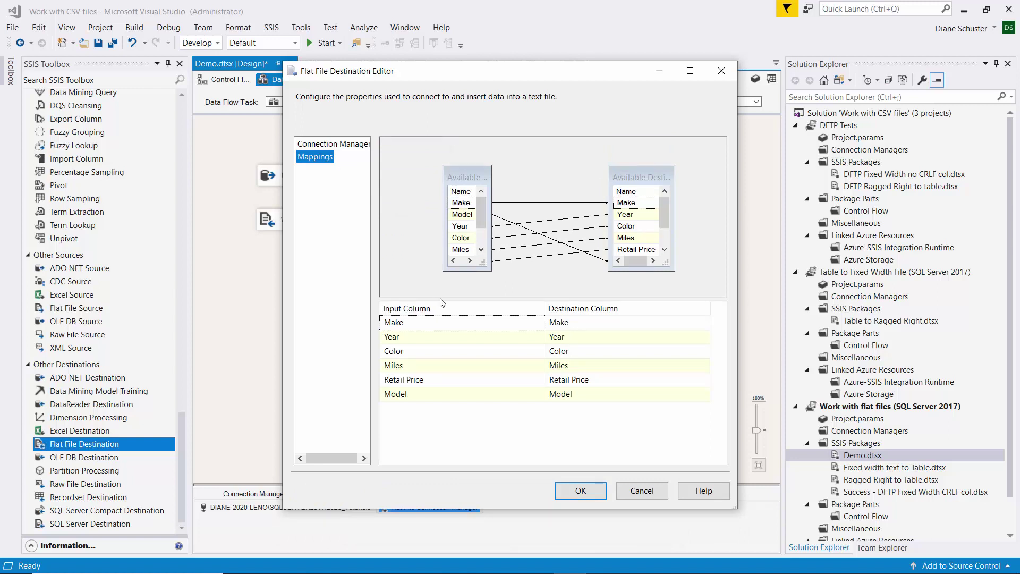
left_click(592, 488)
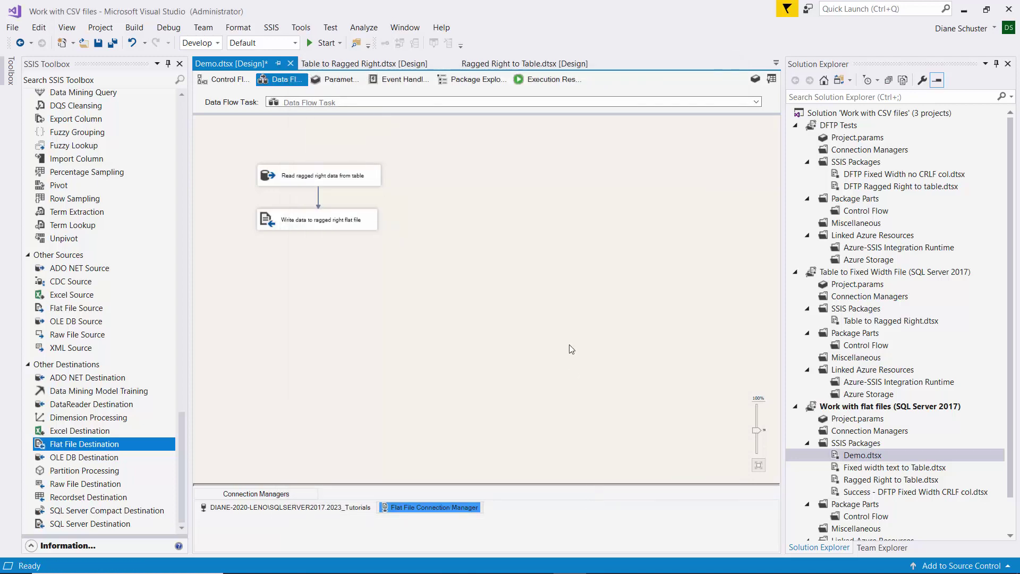
left_click(110, 42)
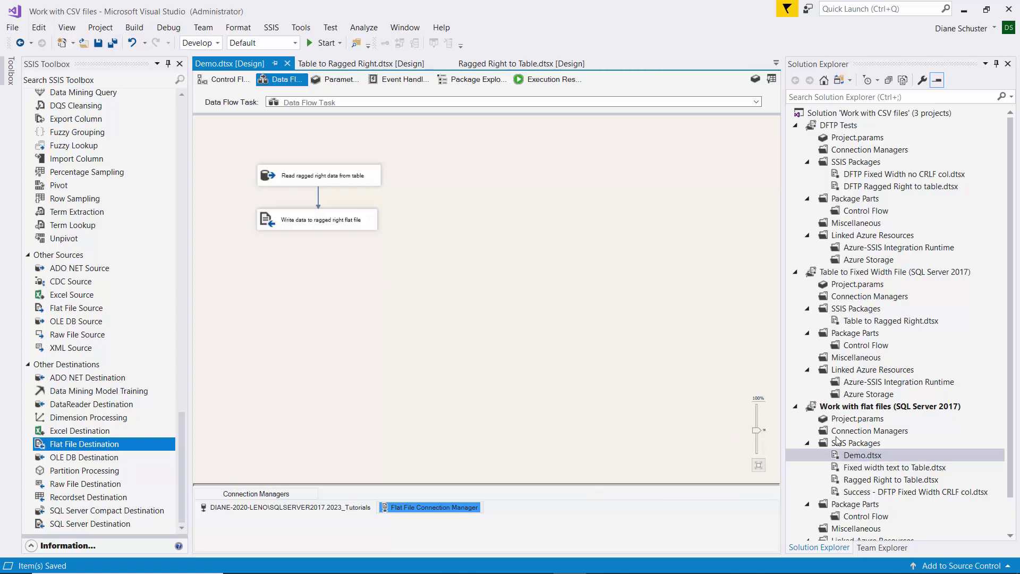
Step: Execute the Demo.dtsx package and stop debugging once the run has completed
right_click(854, 456)
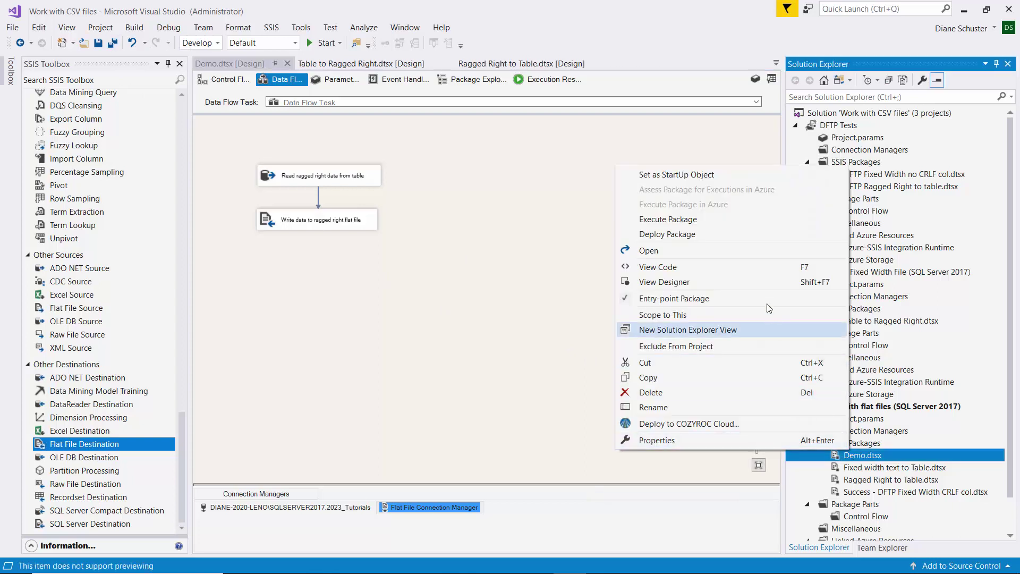
left_click(694, 220)
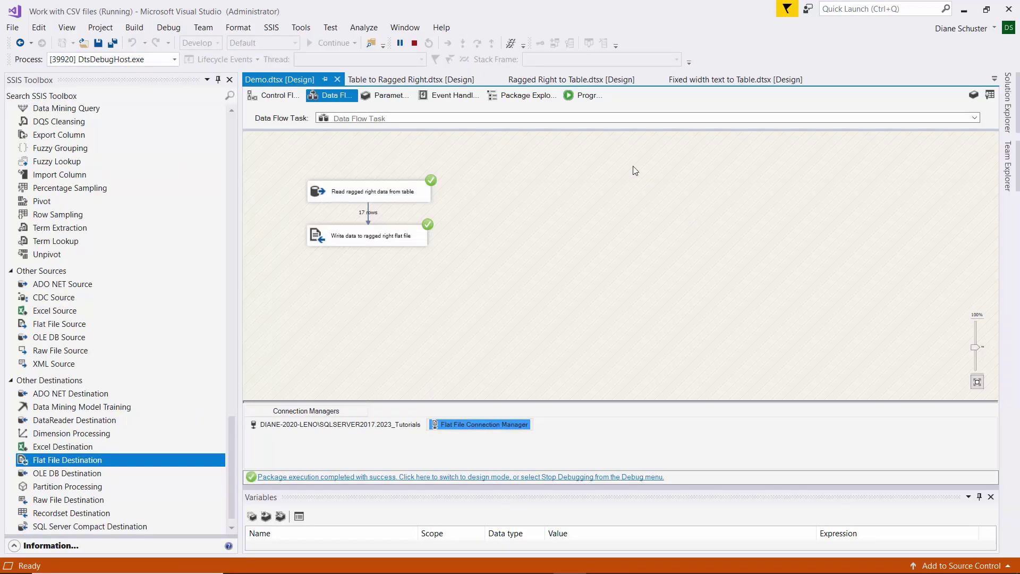
left_click(414, 44)
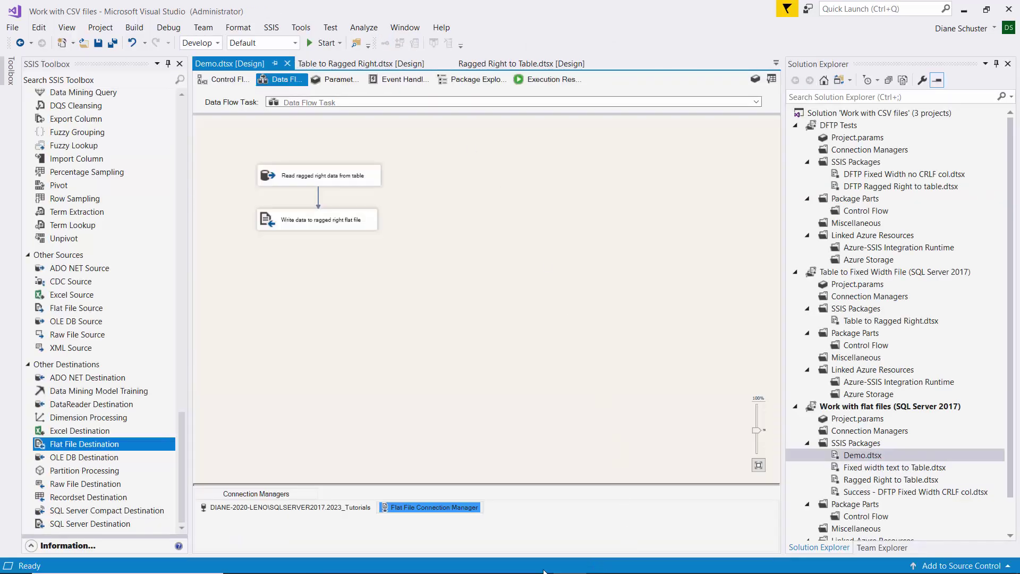
Step: Switch to Notepad++ and examine the exported rows in Automobile Inventory RR empty.txt
mouse_move(287, 570)
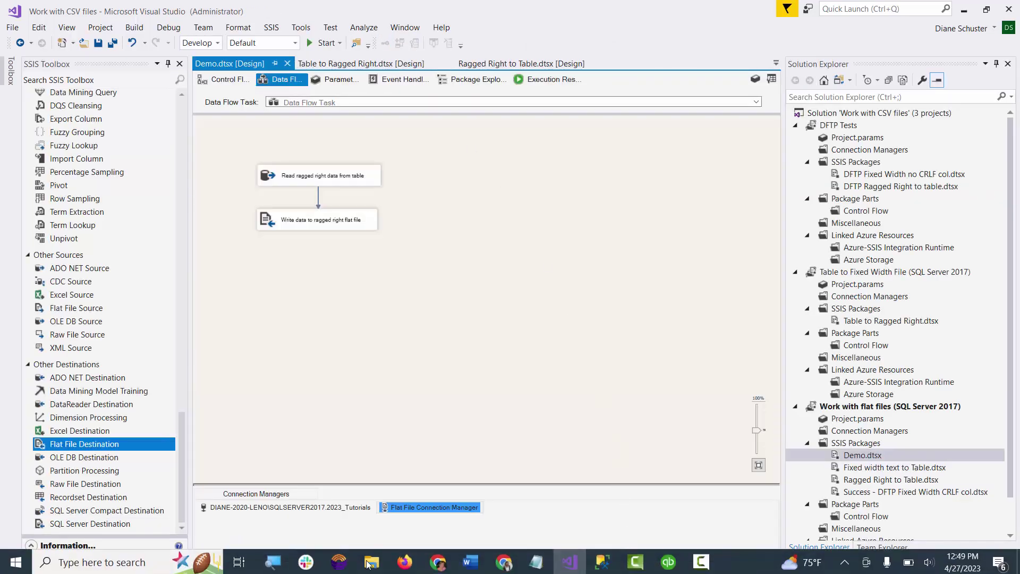
left_click(16, 562)
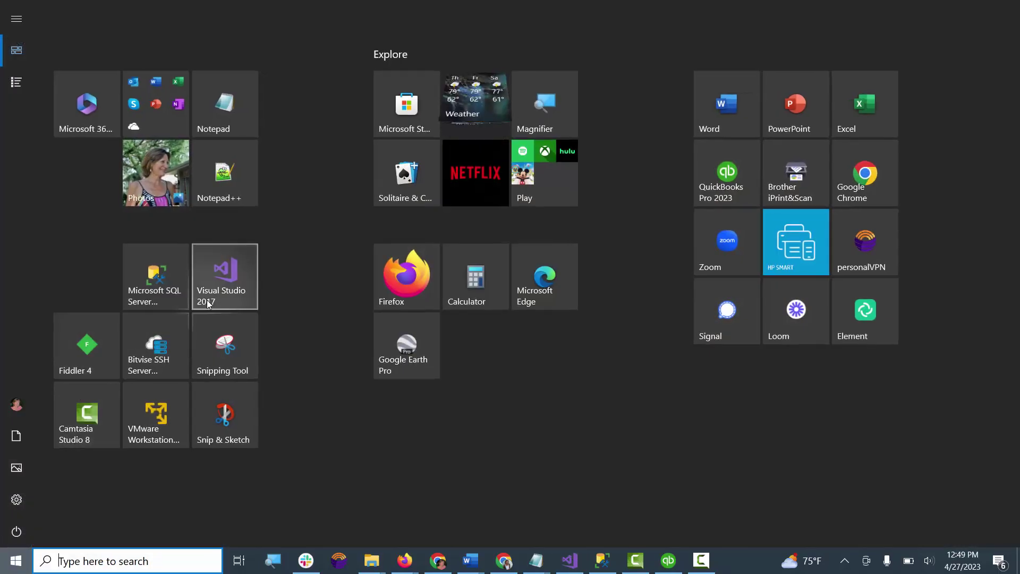
left_click(230, 171)
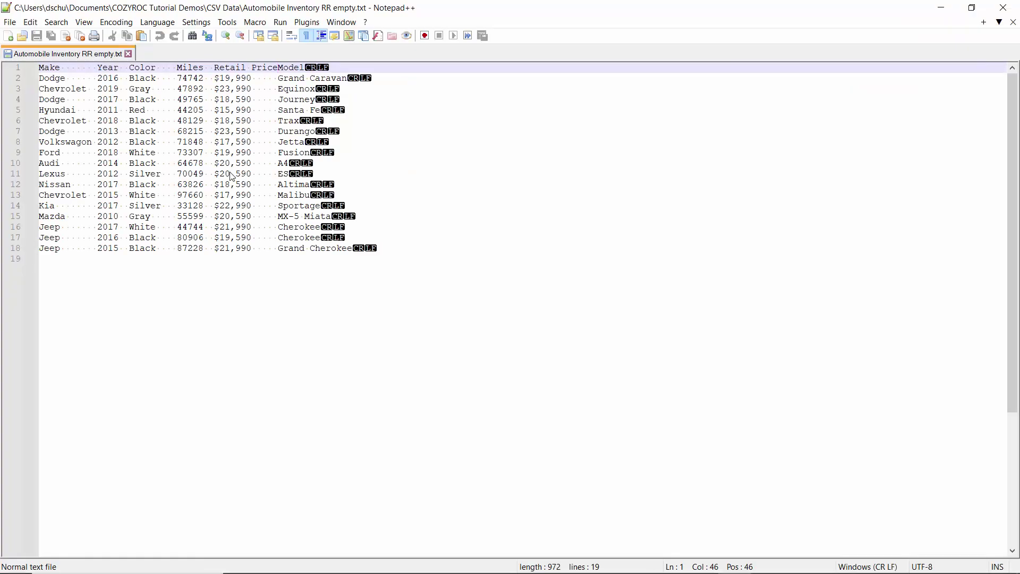